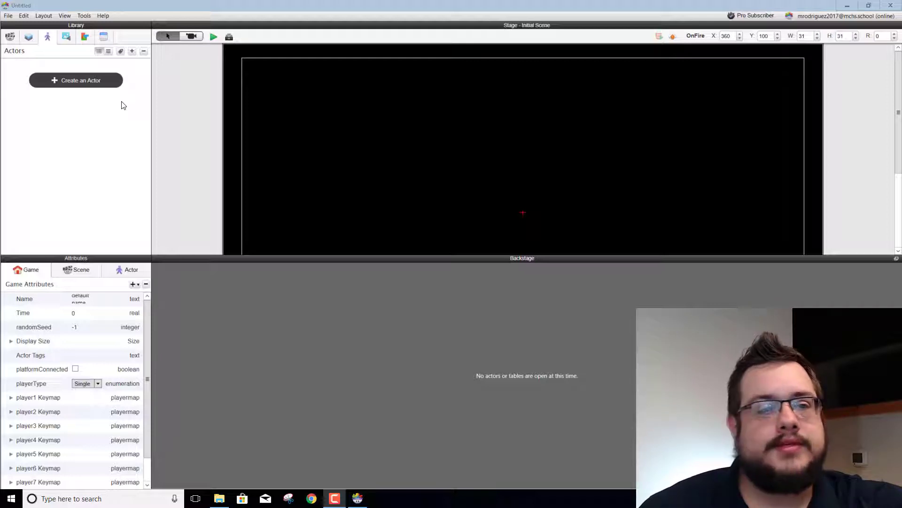
# Step: Create a new actor and name it Floor
pyautogui.click(104, 83)
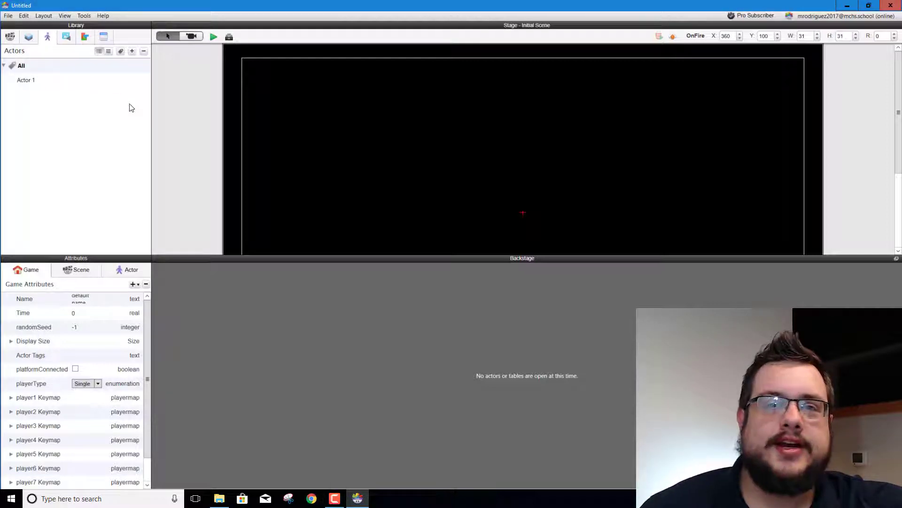
pyautogui.doubleClick(33, 84)
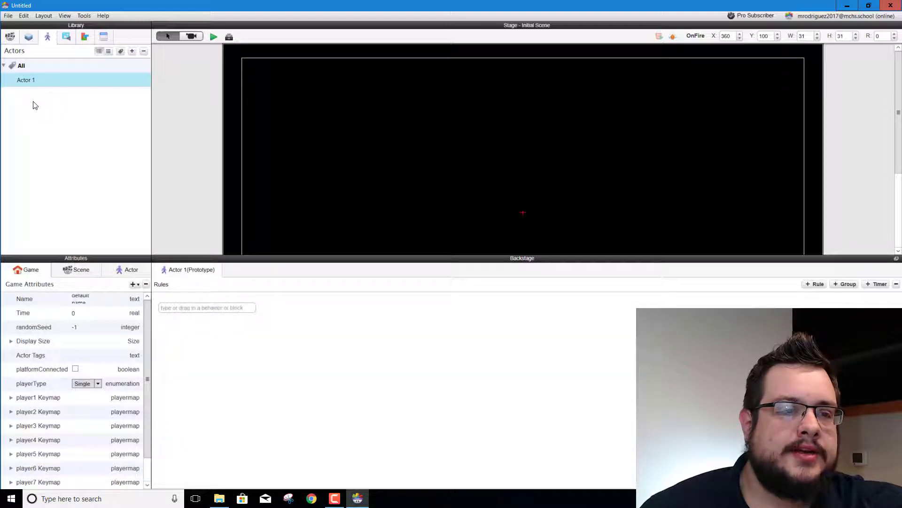
pyautogui.press('F2')
pyautogui.write('F')
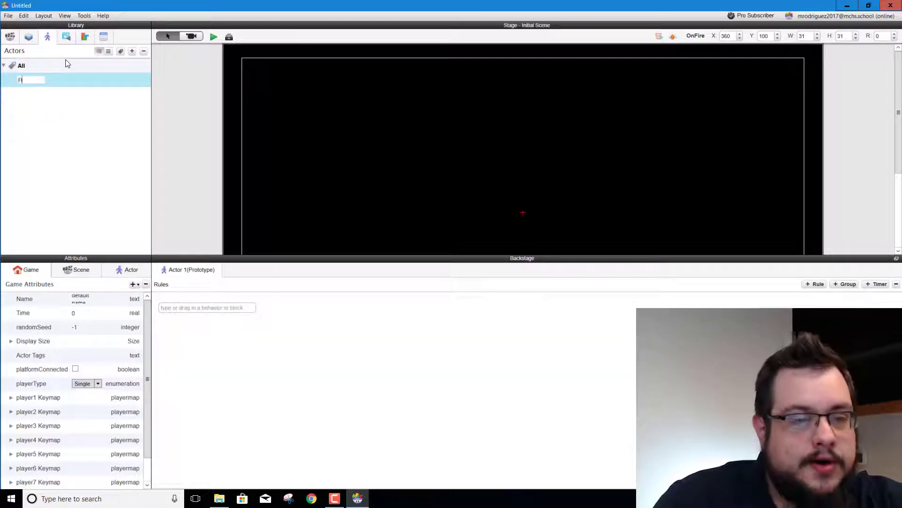
pyautogui.write('loor')
pyautogui.press('Return')
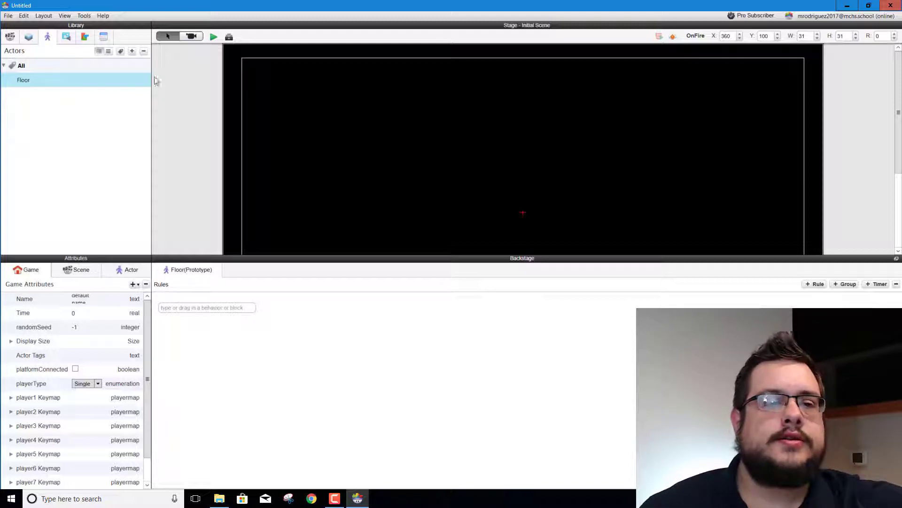
# Step: Place a Floor instance along the stage's lower edge, stretched across the full scene to about 1288 wide and 78 high
pyautogui.moveTo(26, 82); pyautogui.dragTo(289, 190)
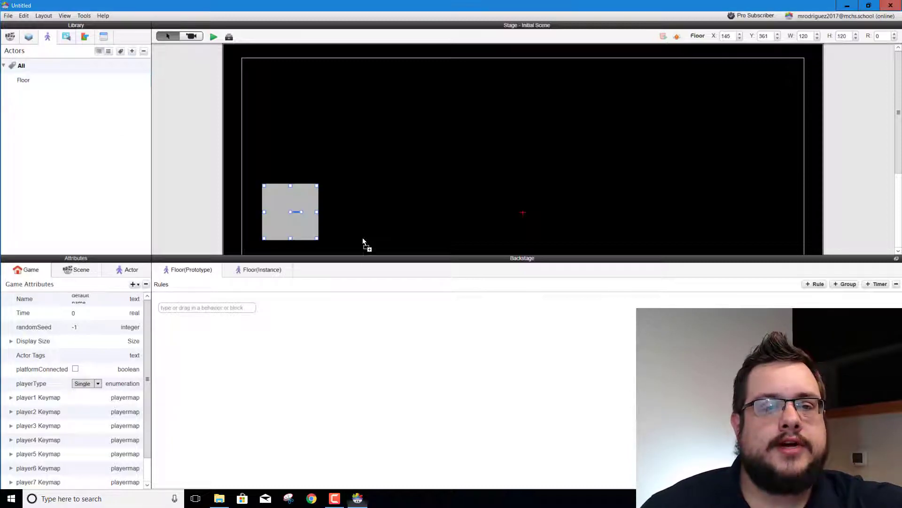
pyautogui.scroll(-3, 289, 190)
pyautogui.moveTo(284, 107); pyautogui.dragTo(823, 260)
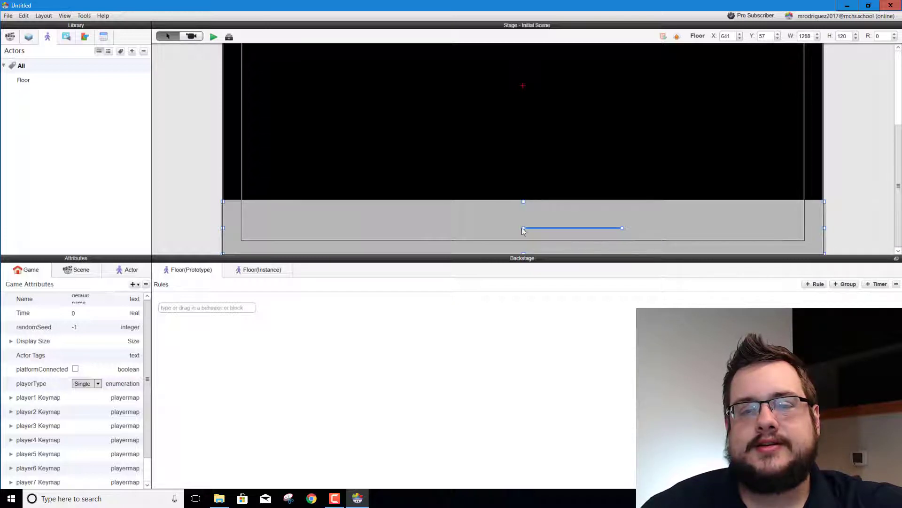
pyautogui.moveTo(524, 202); pyautogui.dragTo(526, 242)
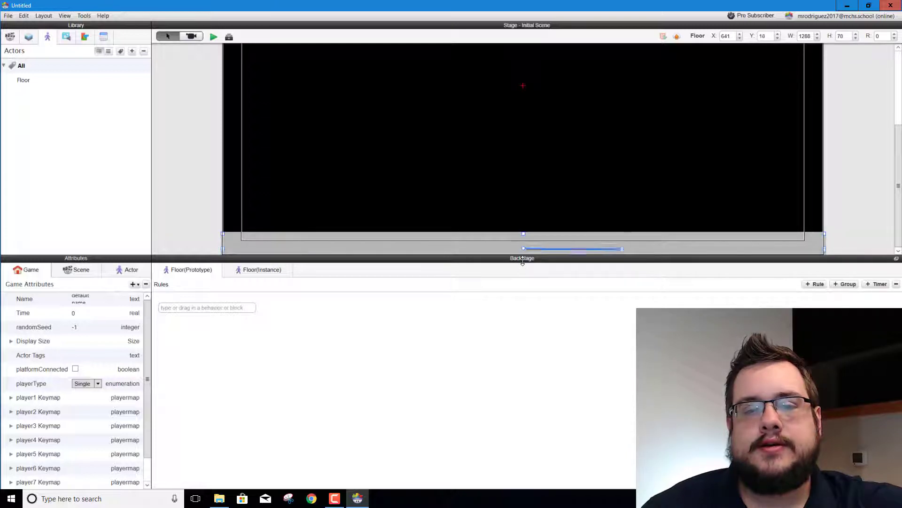
# Step: Preview the scene with the floor in place and return to the editor
pyautogui.click(235, 219)
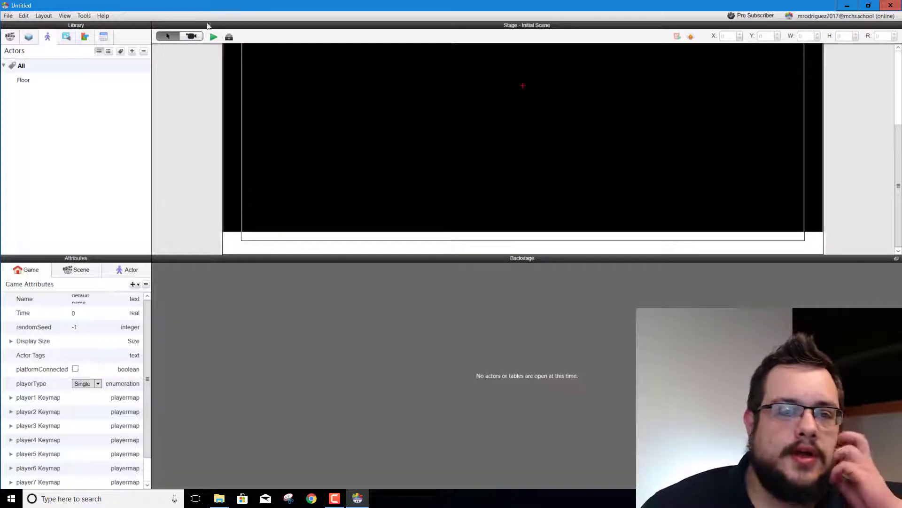
pyautogui.click(214, 37)
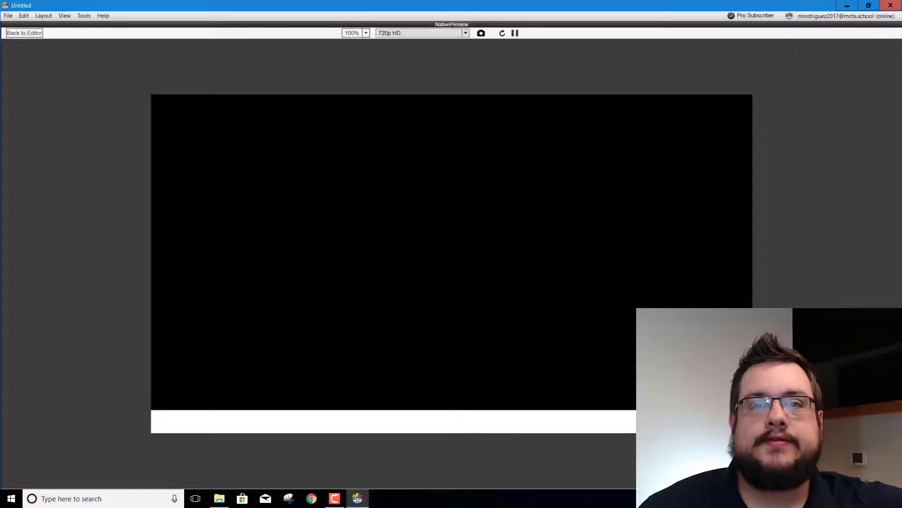
pyautogui.click(24, 33)
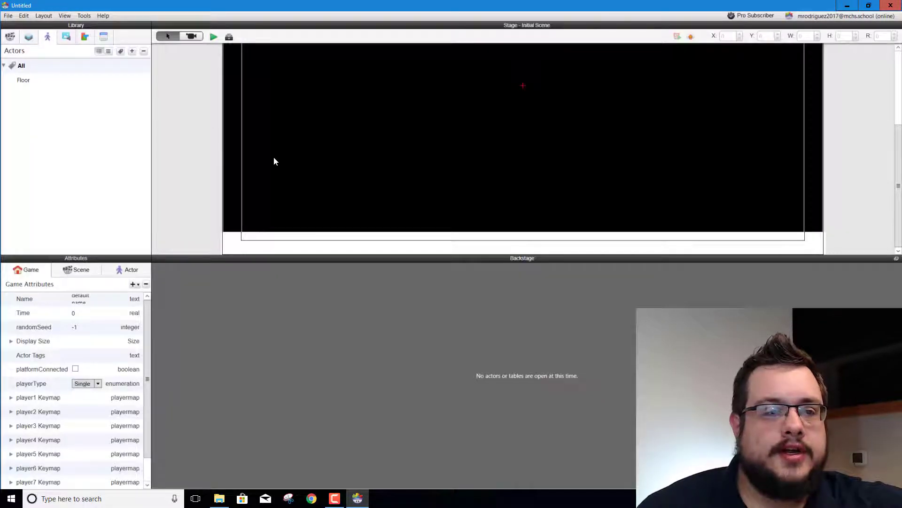
# Step: Add a second actor and name it Square
pyautogui.click(132, 51)
pyautogui.doubleClick(32, 94)
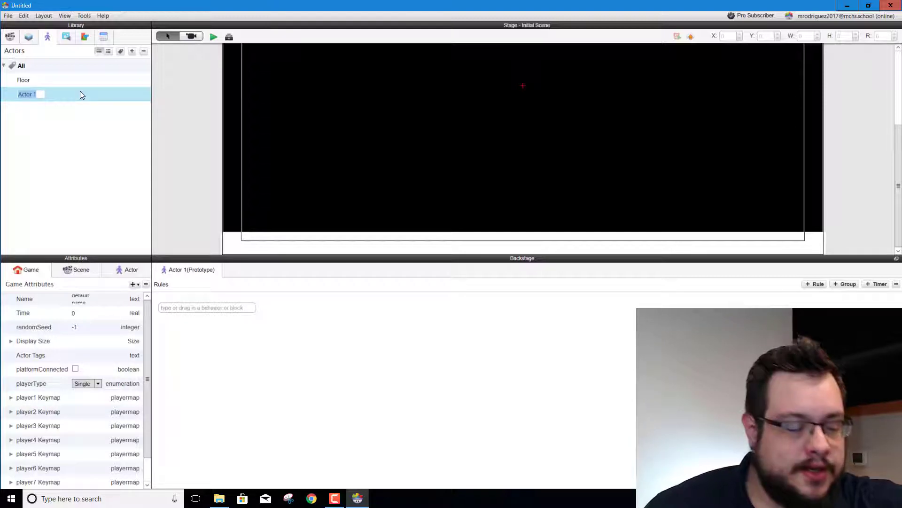
pyautogui.write('Square')
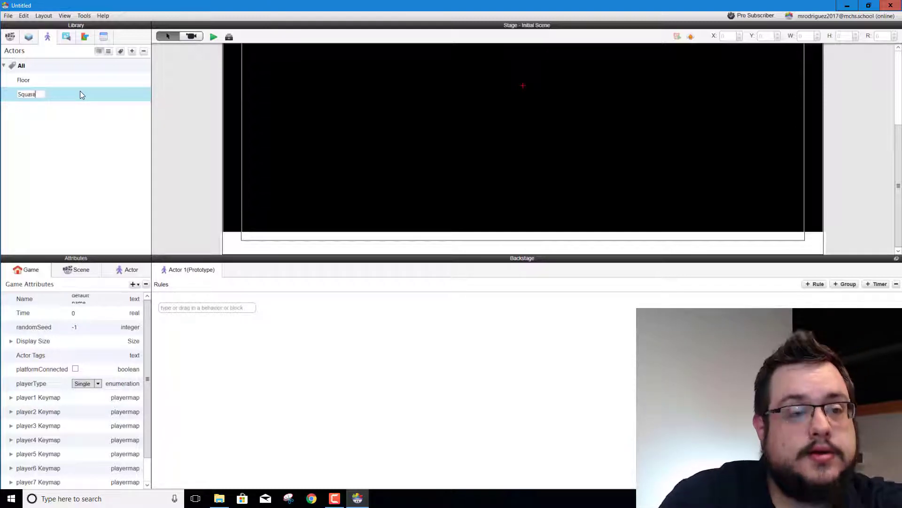
pyautogui.press('Return')
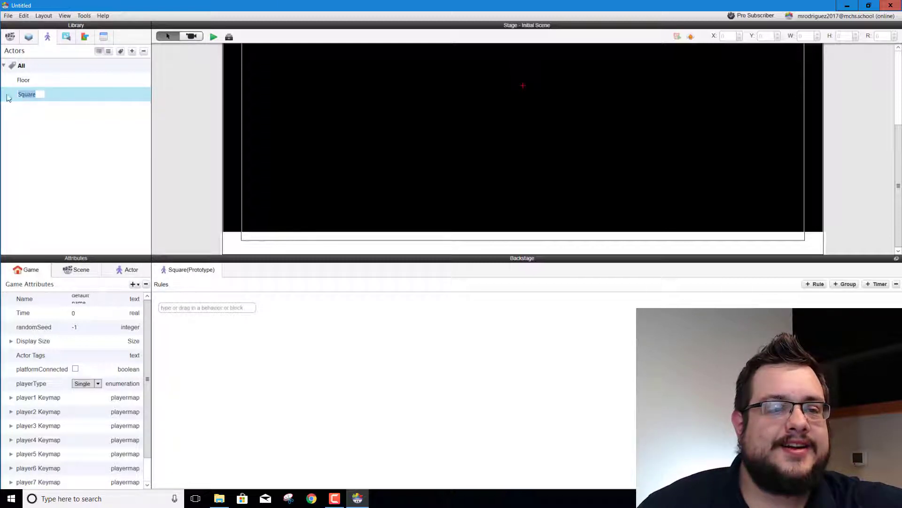
# Step: Set the Square actor prototype's width and height to 75, leaving no default-size instance on the stage
pyautogui.moveTo(25, 94); pyautogui.dragTo(427, 138)
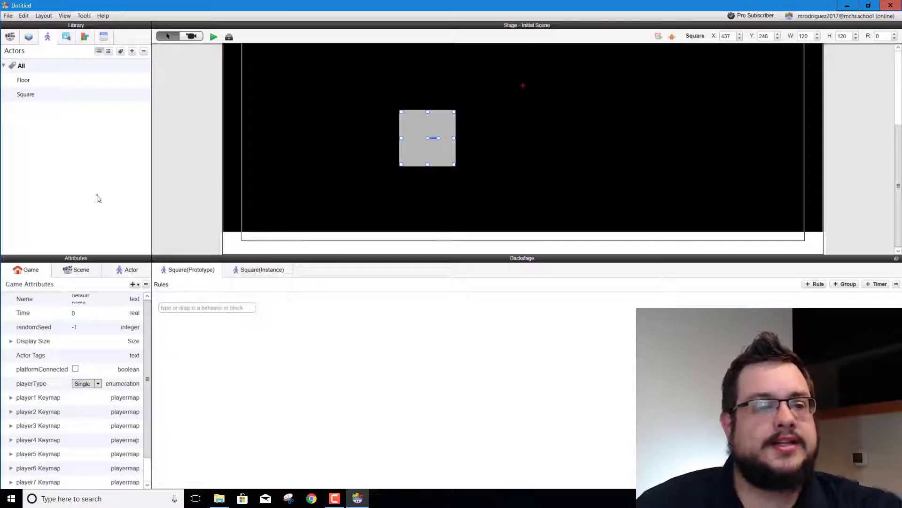
pyautogui.press('Delete')
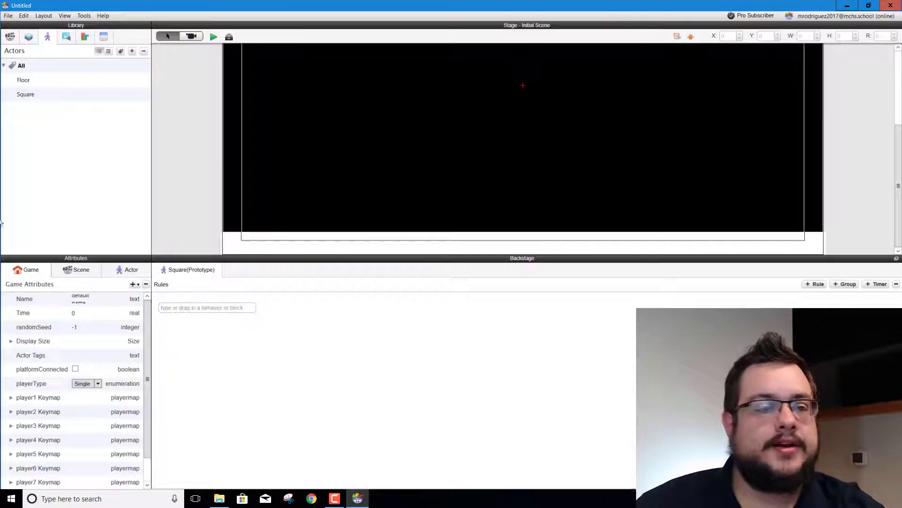
pyautogui.click(124, 272)
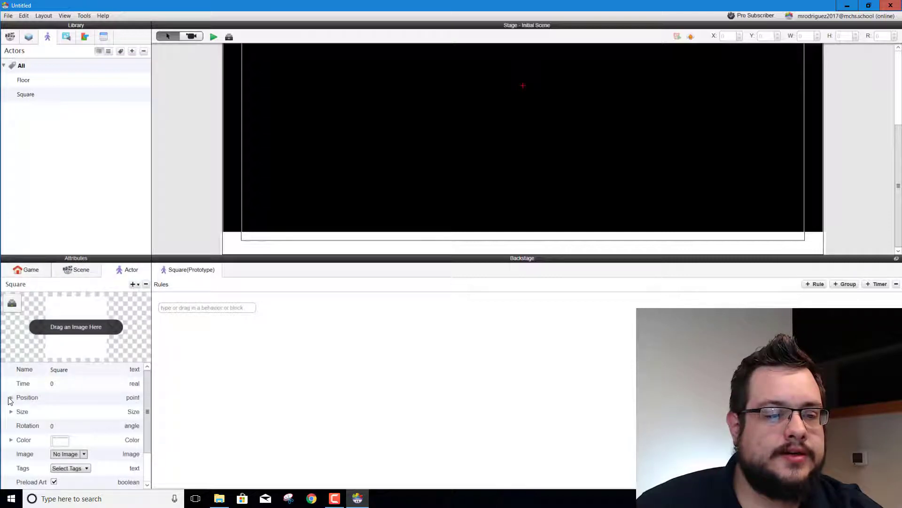
pyautogui.click(11, 412)
pyautogui.scroll(-1, 45, 414)
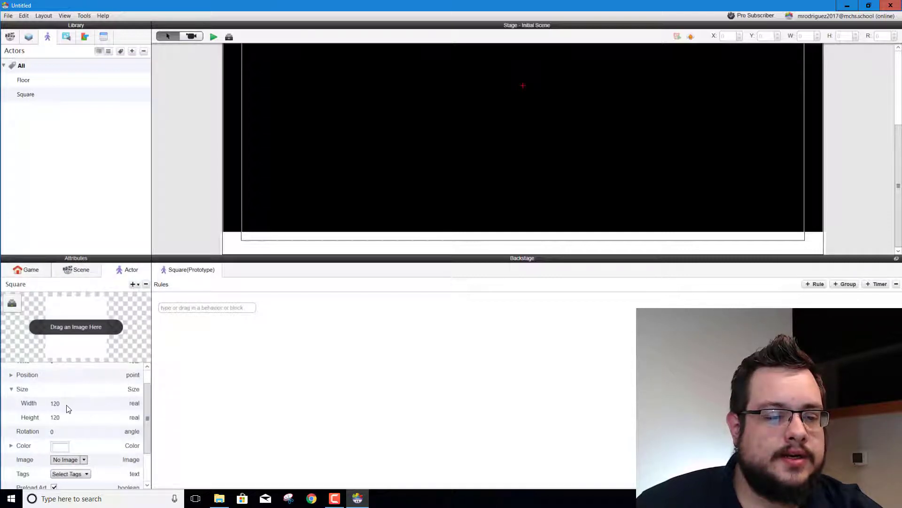
pyautogui.click(67, 406)
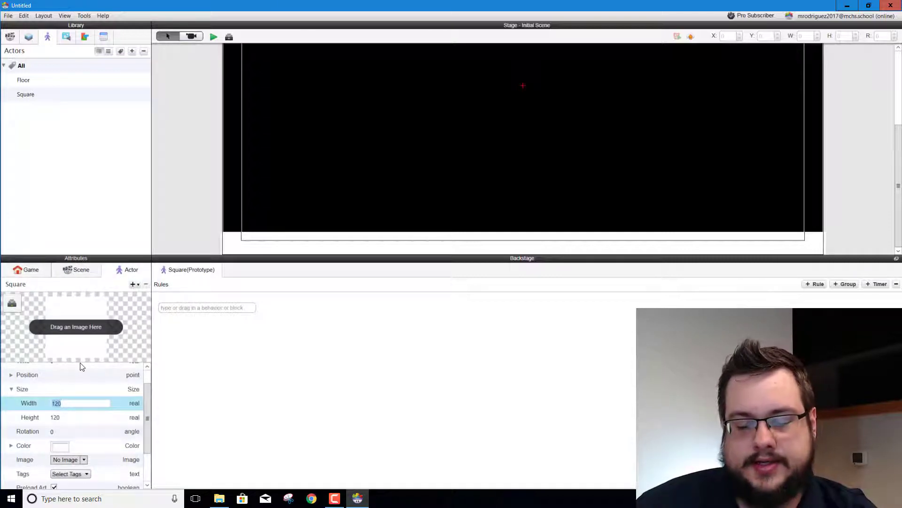
pyautogui.write('75')
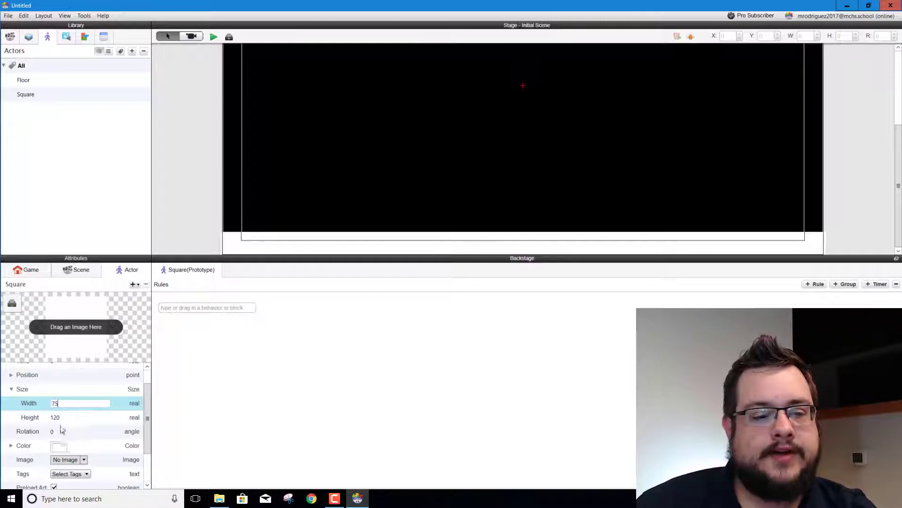
pyautogui.click(57, 416)
pyautogui.write('75')
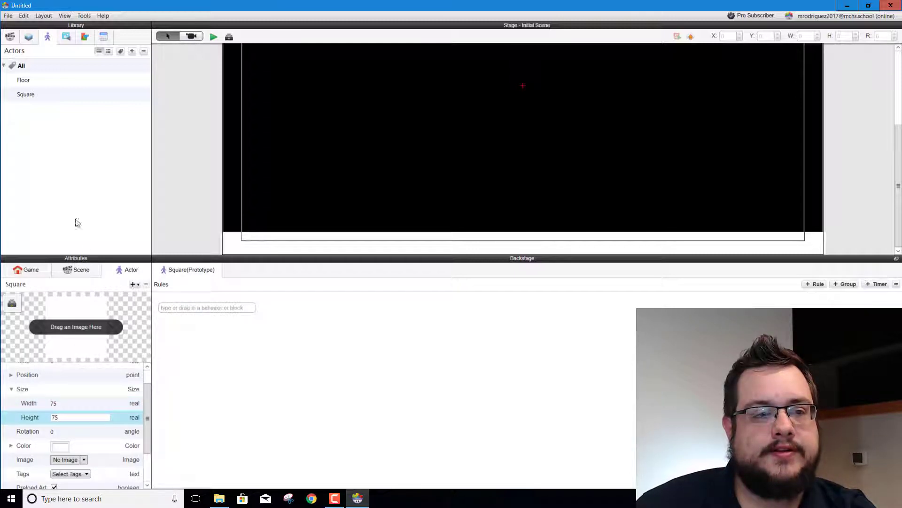
pyautogui.moveTo(29, 81); pyautogui.dragTo(390, 140)
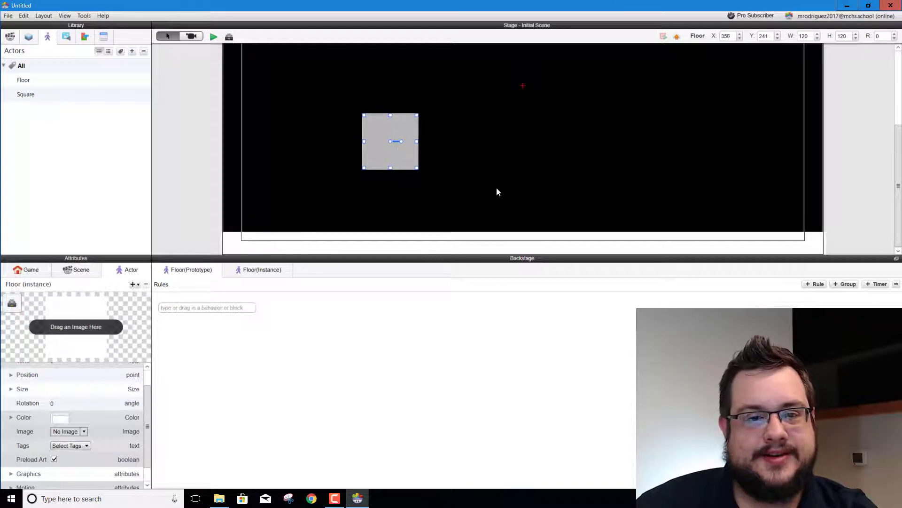
pyautogui.press('Delete')
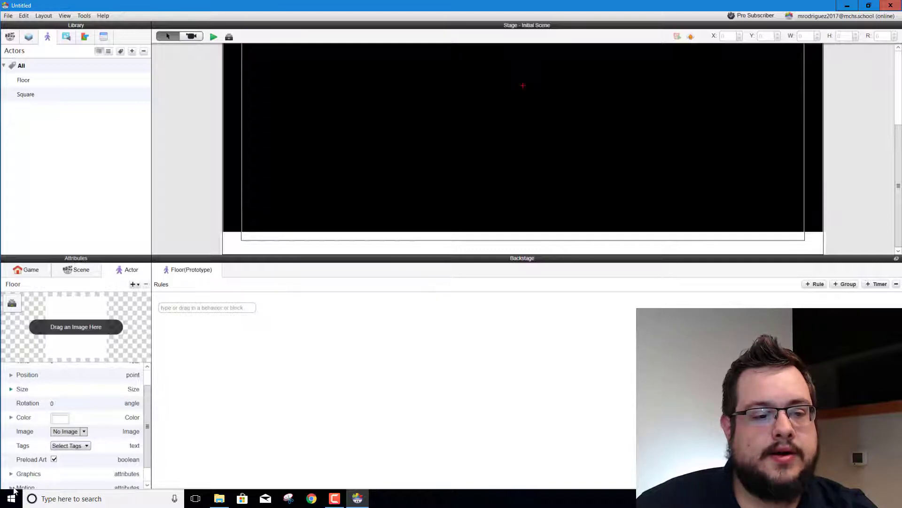
pyautogui.click(11, 390)
pyautogui.click(55, 404)
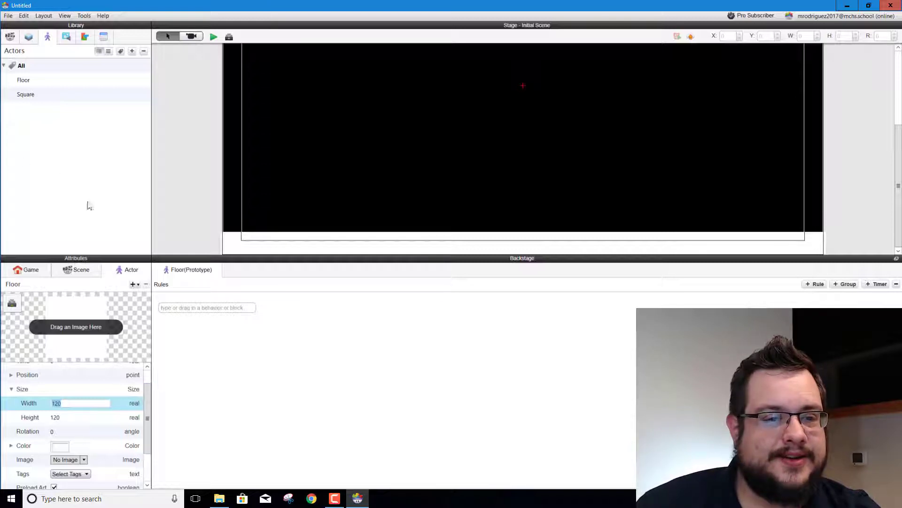
# Step: Check the Square actor's size and place one instance above the floor at about X 374, Y 262
pyautogui.doubleClick(42, 96)
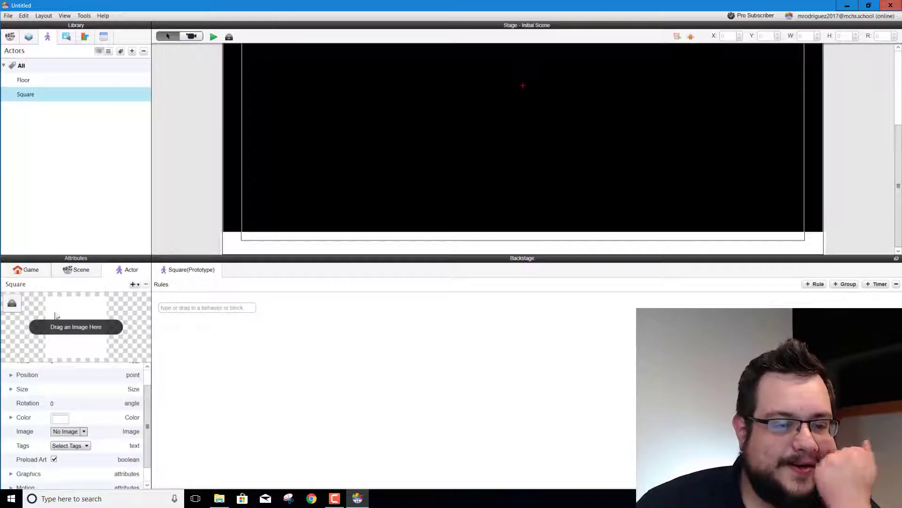
pyautogui.click(11, 390)
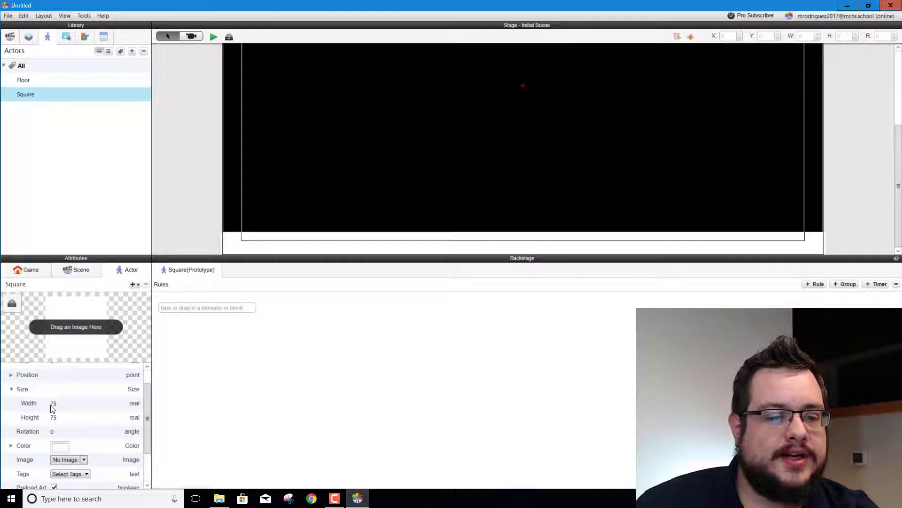
pyautogui.moveTo(44, 96); pyautogui.dragTo(371, 154)
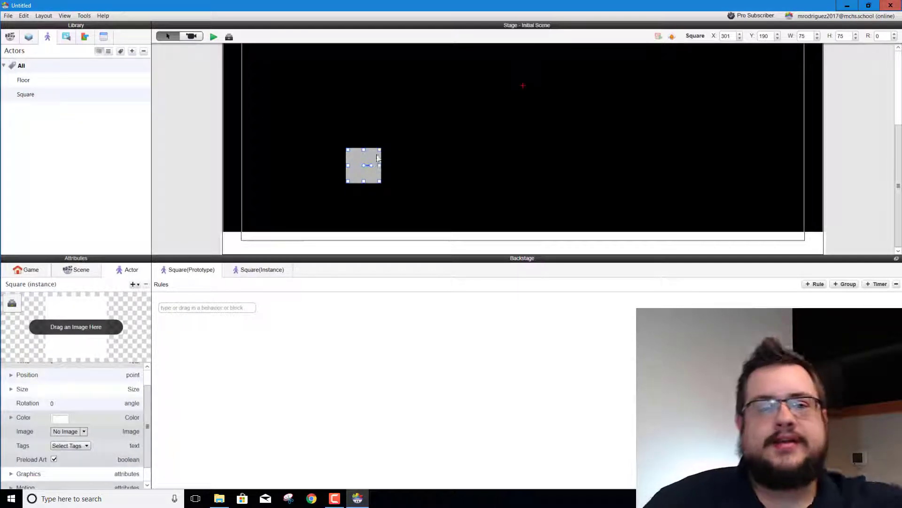
pyautogui.scroll(2, 423, 172)
pyautogui.scroll(1, 422, 181)
pyautogui.scroll(-3, 420, 188)
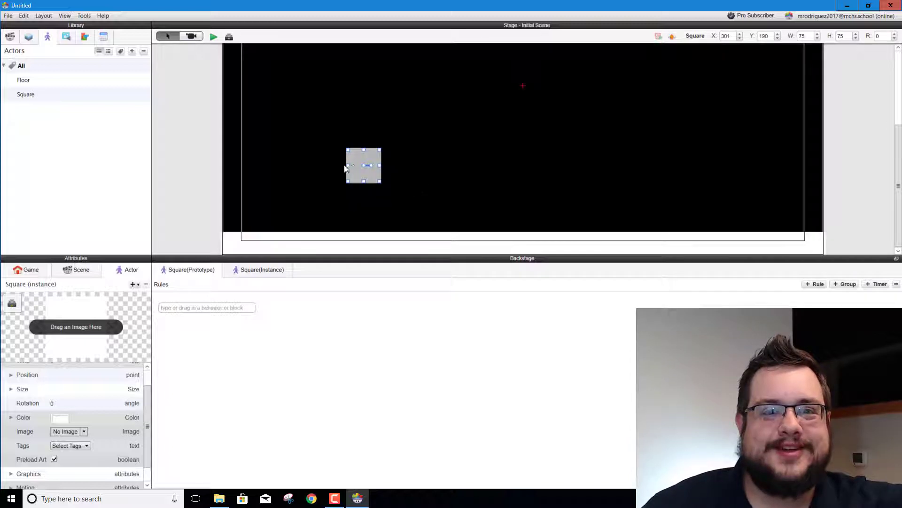
pyautogui.moveTo(357, 163); pyautogui.dragTo(392, 129)
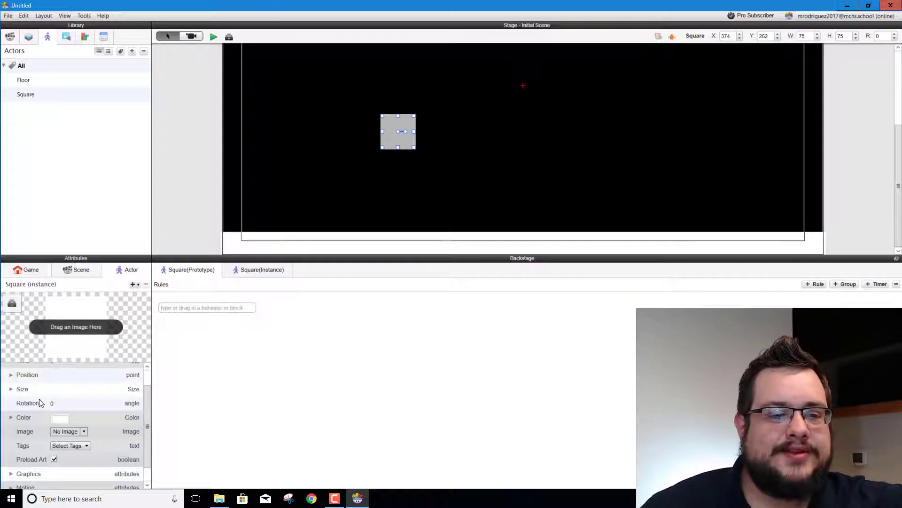
# Step: Set the initial scene's Y gravity to 800 and preview the game
pyautogui.click(96, 272)
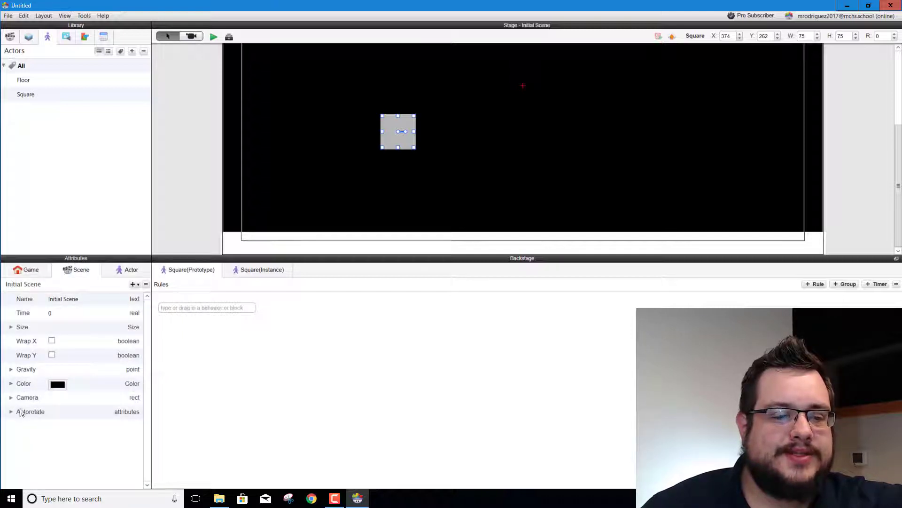
pyautogui.click(44, 272)
pyautogui.scroll(-2, 43, 372)
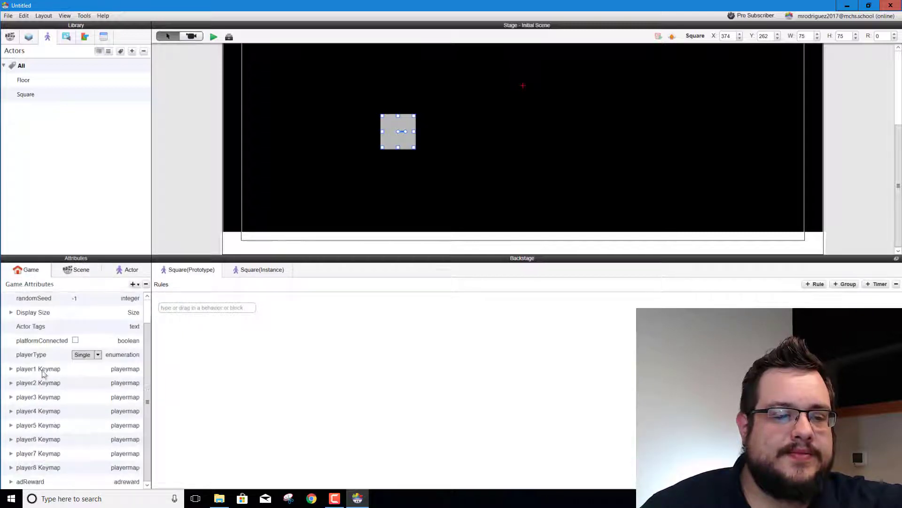
pyautogui.scroll(2, 46, 375)
pyautogui.click(79, 270)
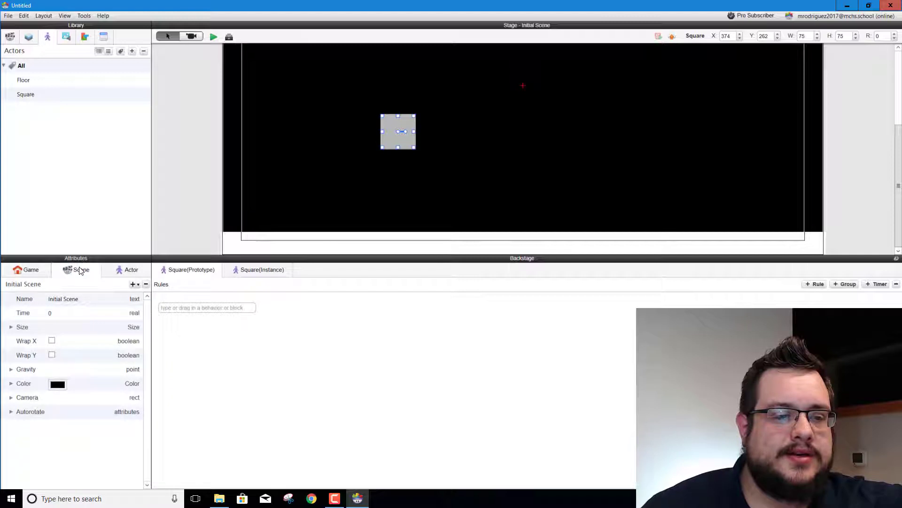
pyautogui.click(11, 369)
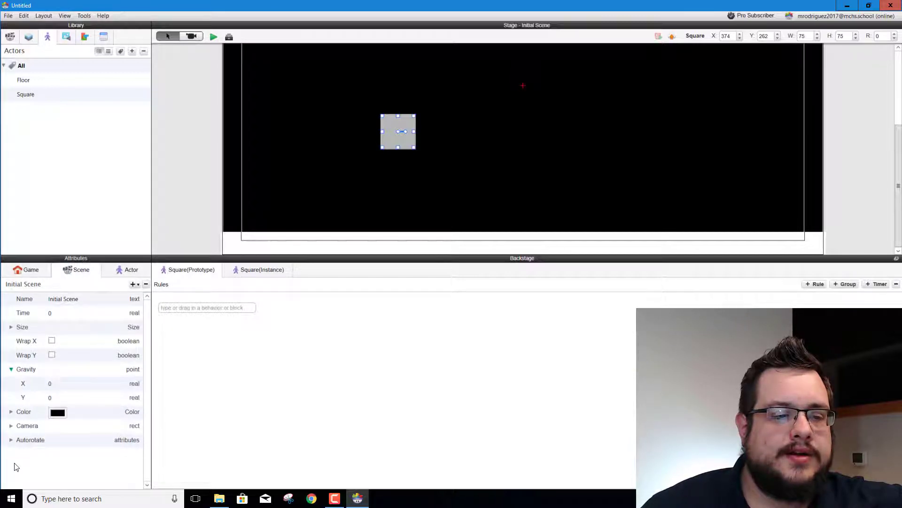
pyautogui.doubleClick(65, 399)
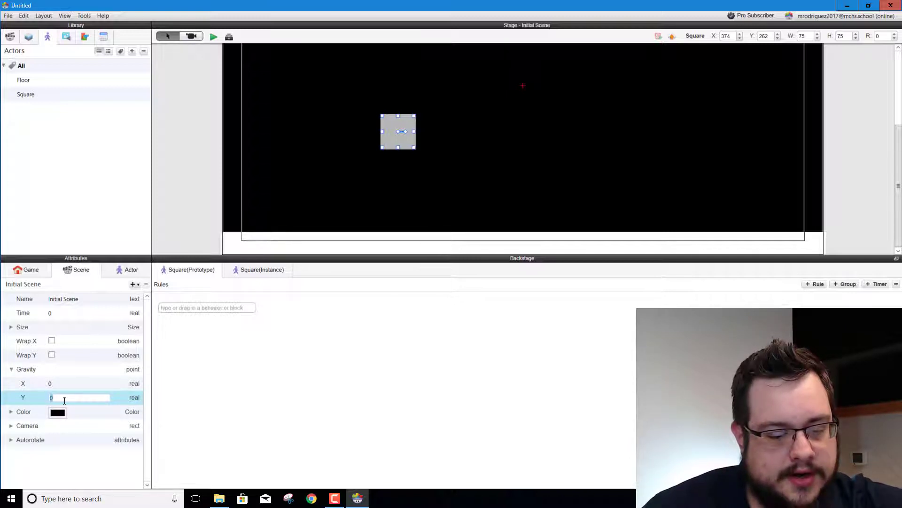
pyautogui.write('500')
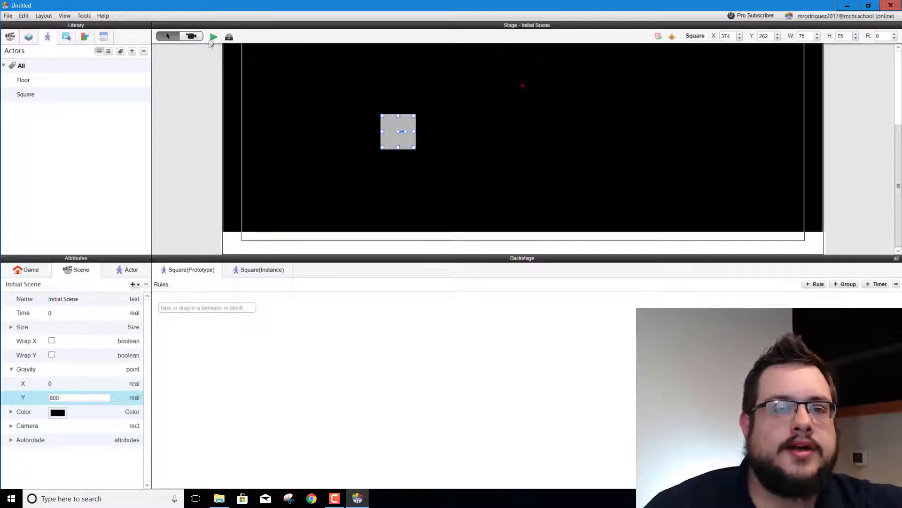
pyautogui.click(213, 37)
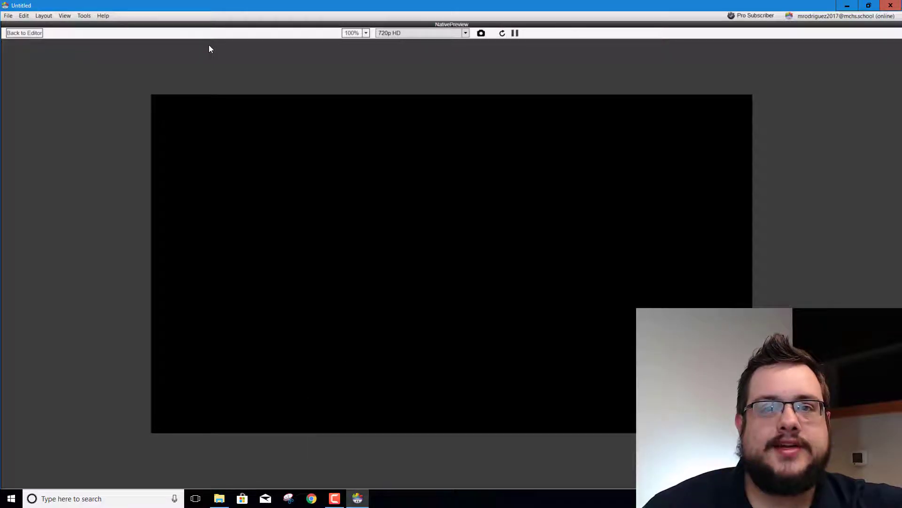
# Step: Make the Floor actor non-movable in its physics attributes and preview the game
pyautogui.click(23, 34)
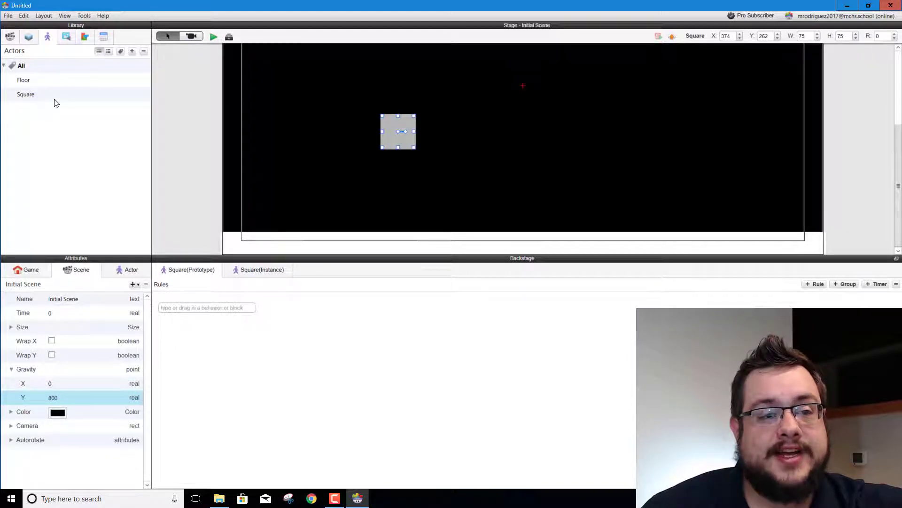
pyautogui.click(44, 81)
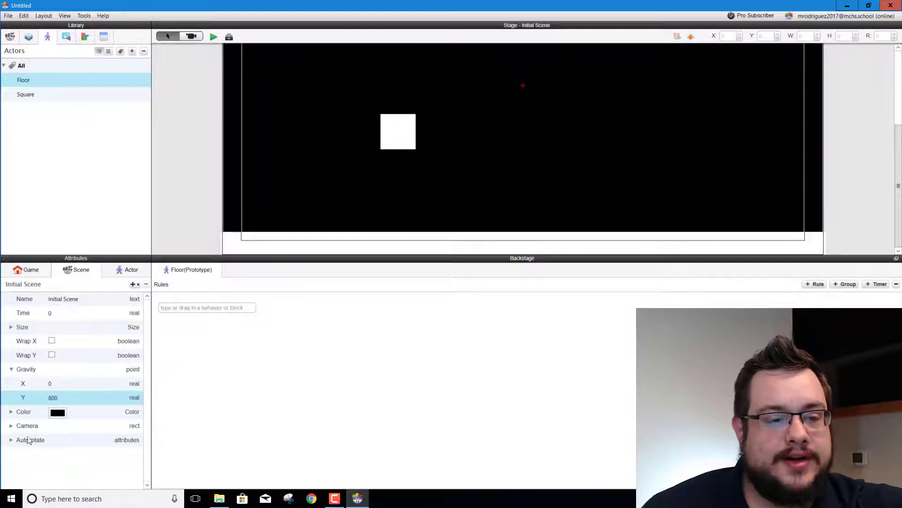
pyautogui.click(127, 271)
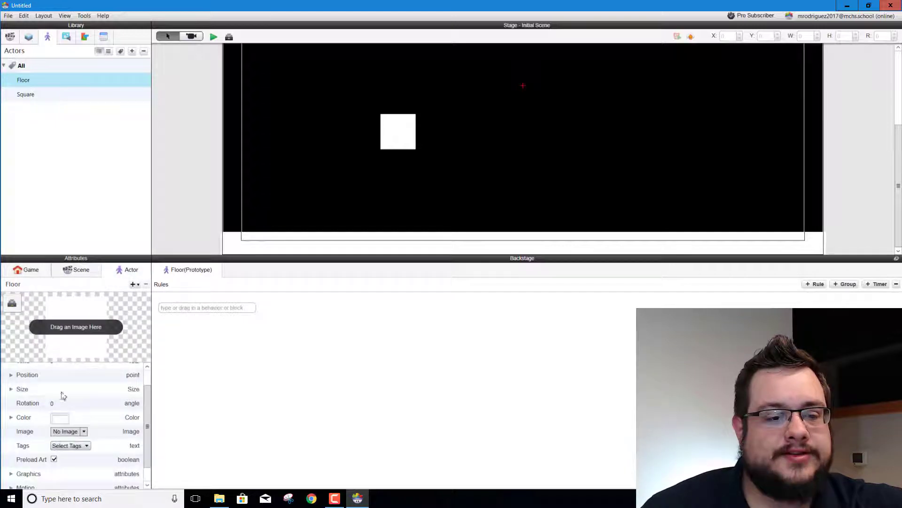
pyautogui.scroll(-1, 21, 475)
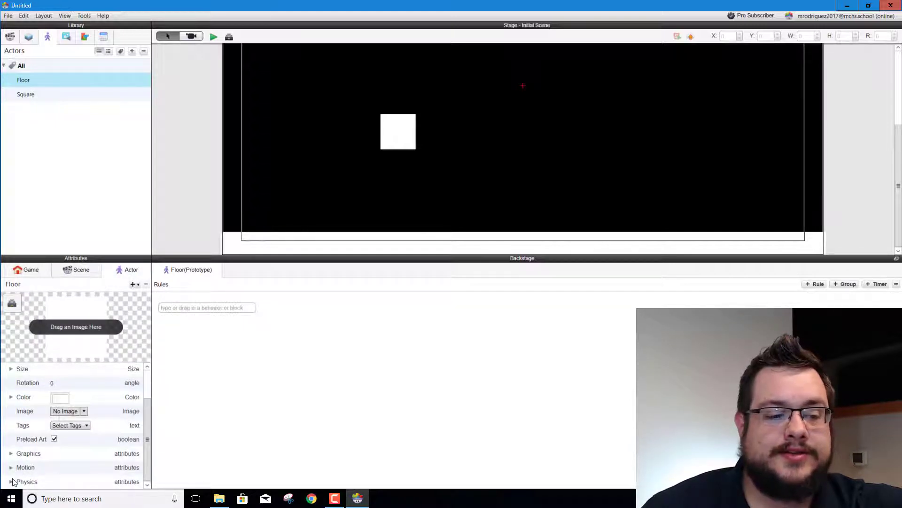
pyautogui.click(10, 483)
pyautogui.scroll(-5, 120, 455)
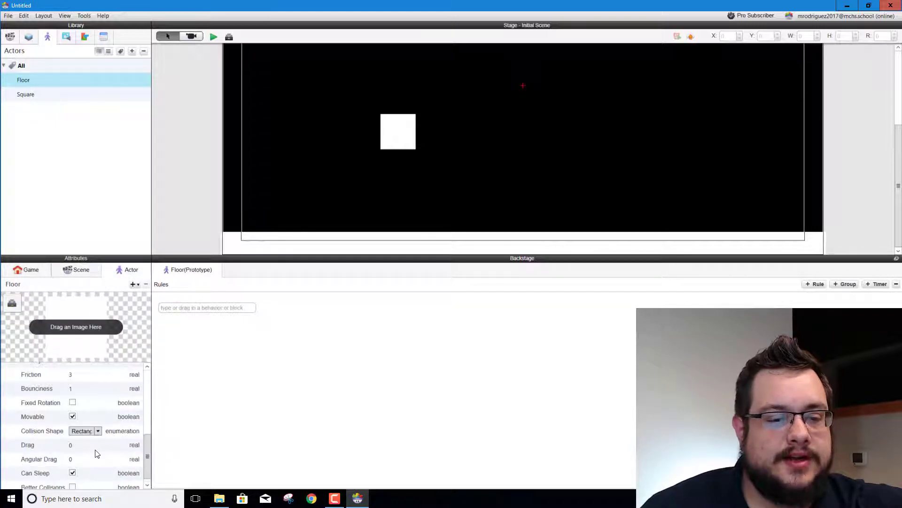
pyautogui.click(73, 417)
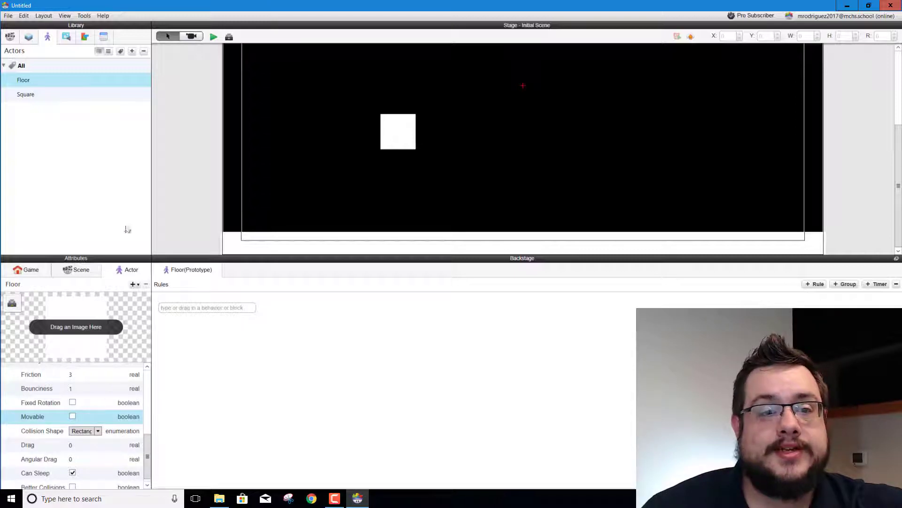
pyautogui.click(214, 37)
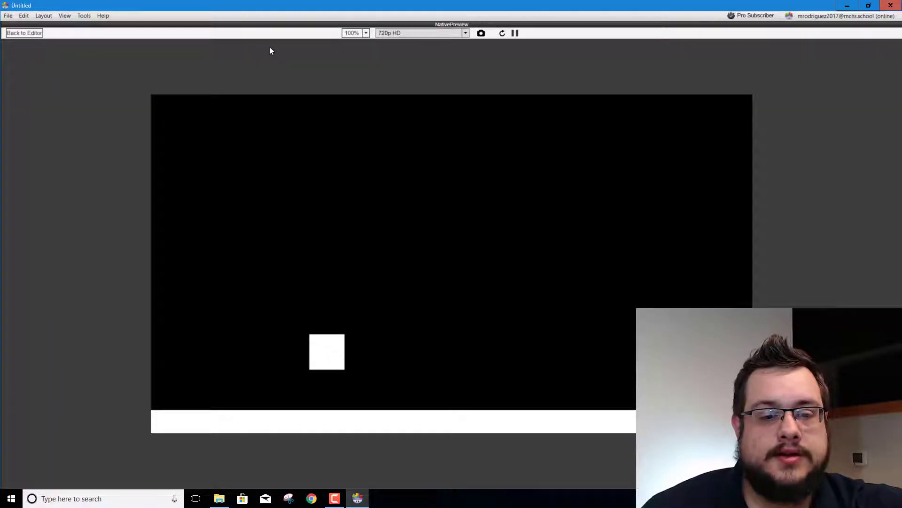
pyautogui.click(32, 33)
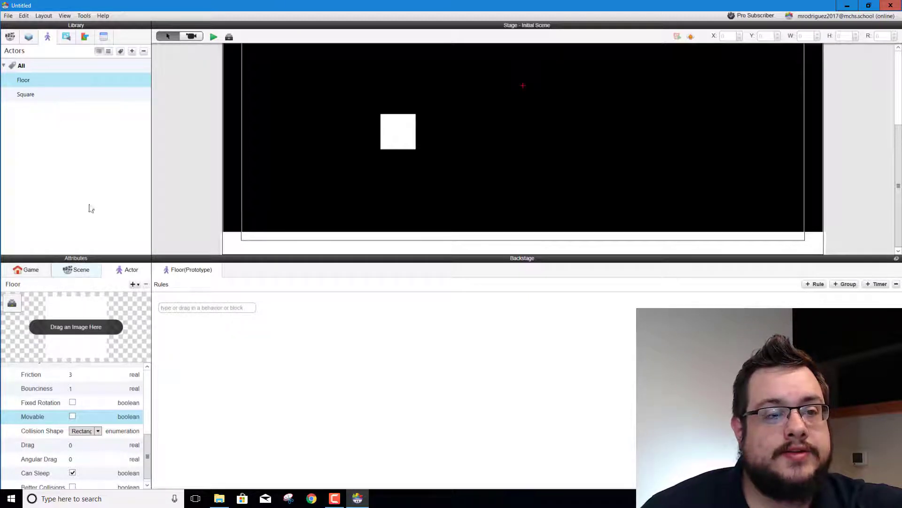
# Step: Add a Collide behavior to the Floor actor that bounces actors of type Square, and preview the game
pyautogui.click(67, 37)
pyautogui.click(85, 37)
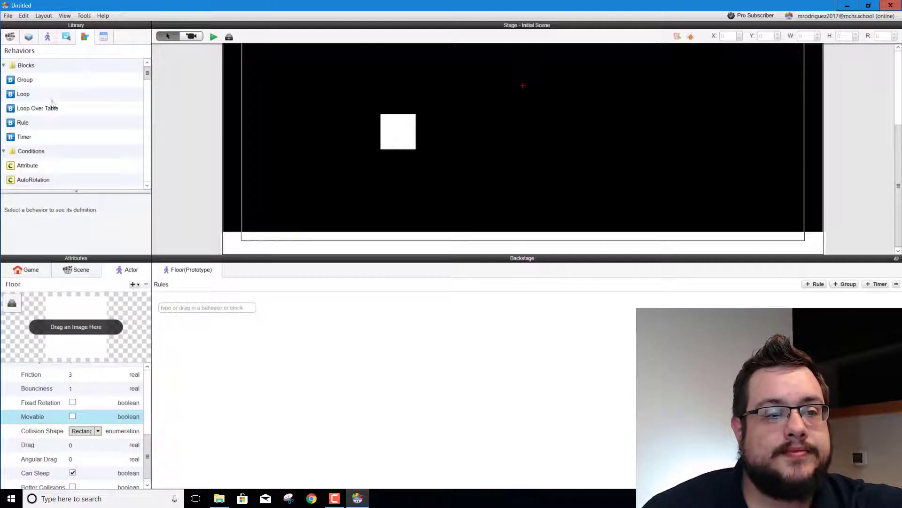
pyautogui.scroll(-3, 77, 164)
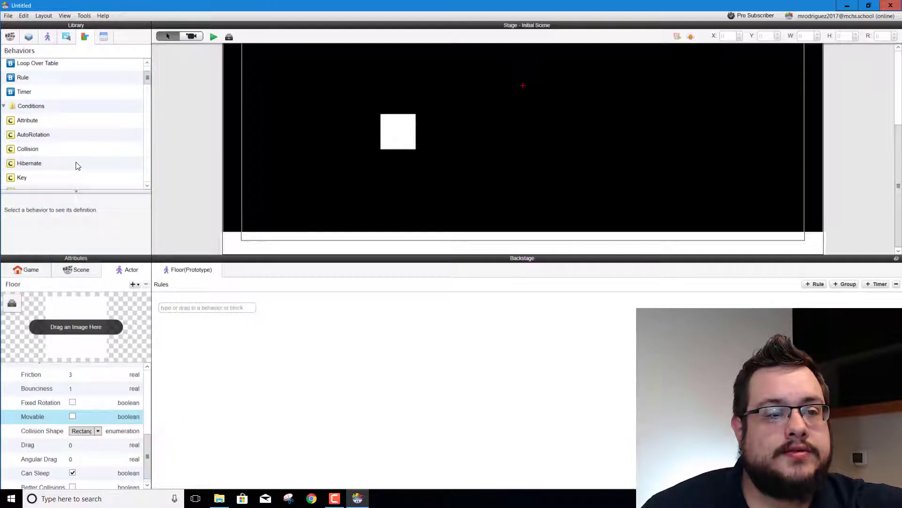
pyautogui.scroll(-8, 78, 165)
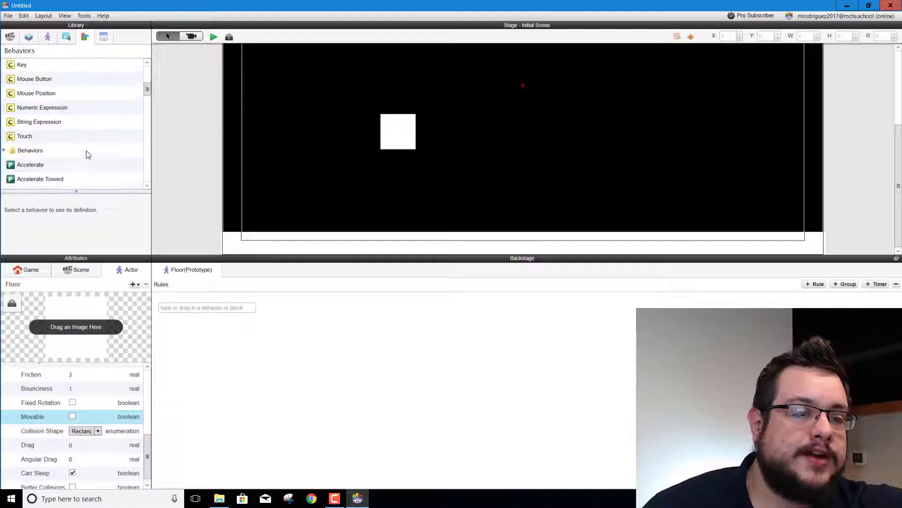
pyautogui.scroll(-11, 86, 155)
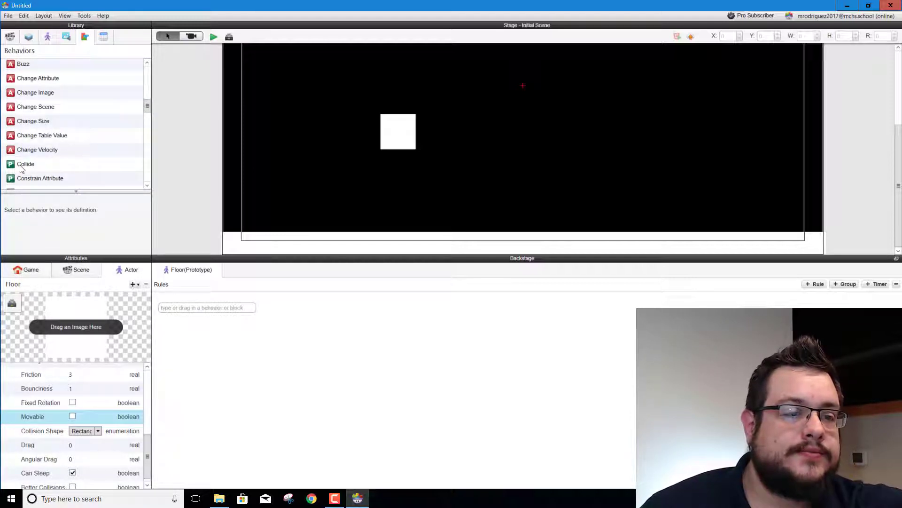
pyautogui.moveTo(21, 167); pyautogui.dragTo(296, 431)
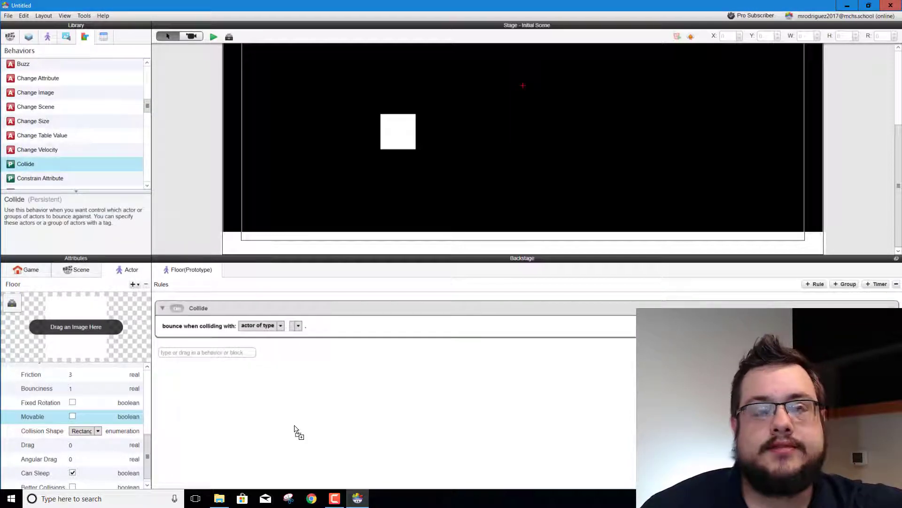
pyautogui.click(298, 326)
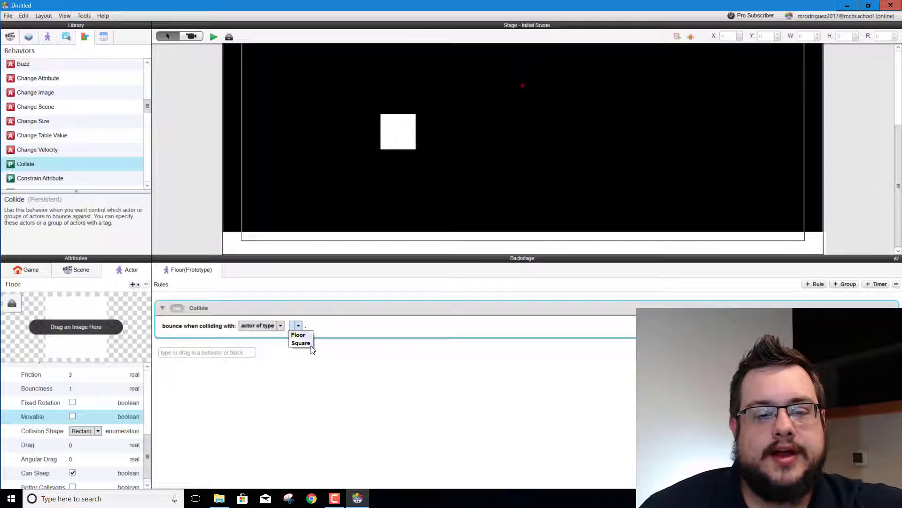
pyautogui.click(301, 342)
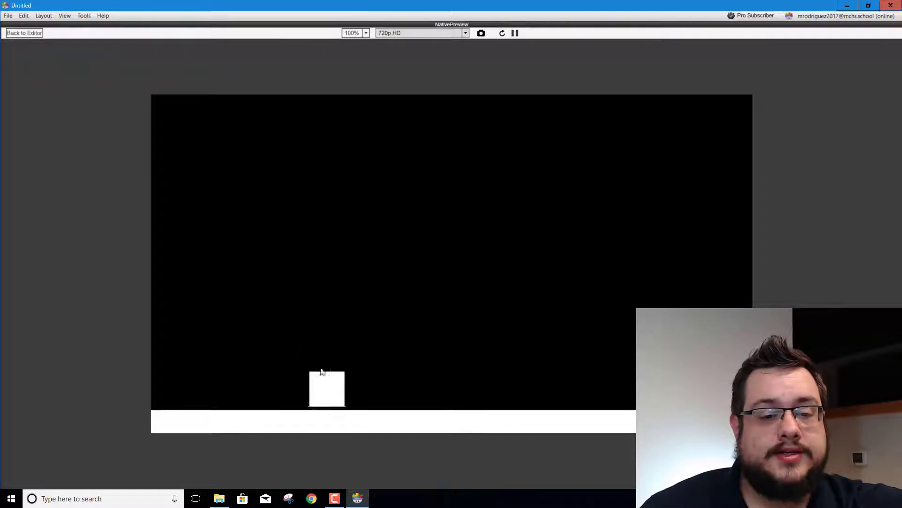
pyautogui.click(24, 33)
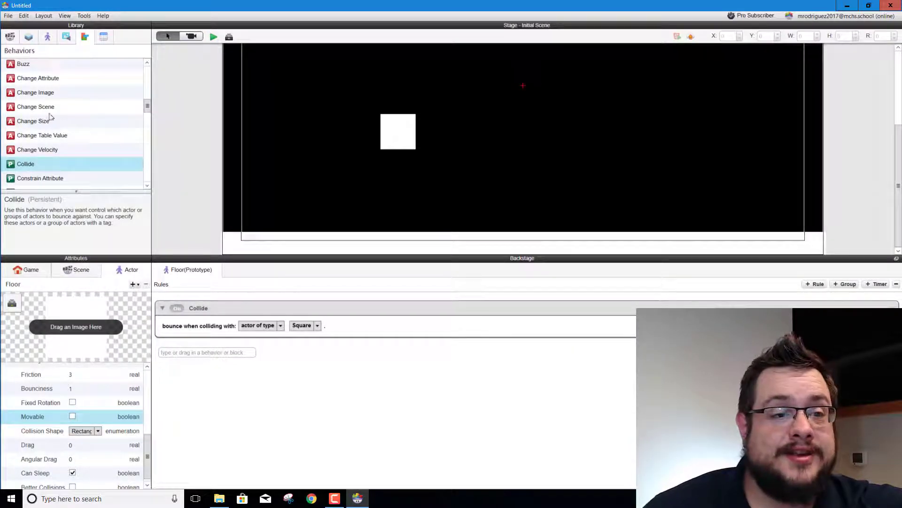
# Step: Set the Floor actor's bounciness to 0 and preview how the square lands
pyautogui.click(46, 37)
pyautogui.click(48, 82)
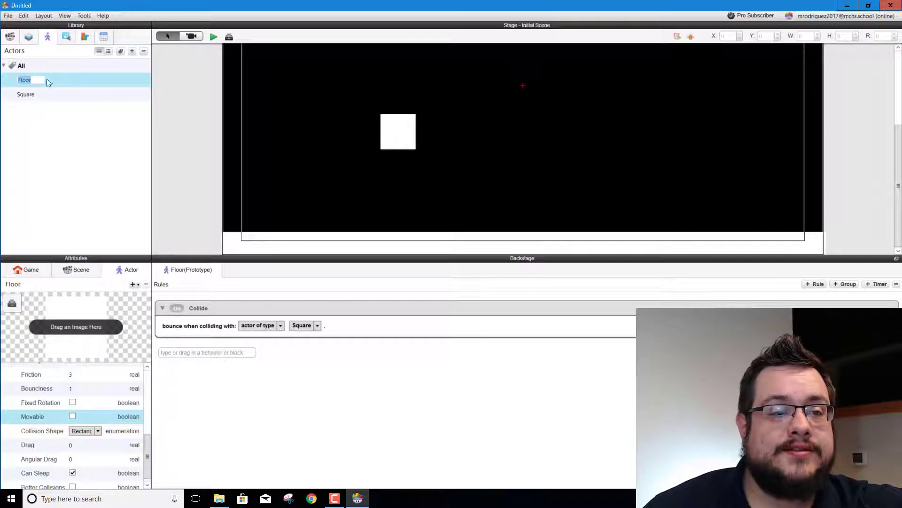
pyautogui.click(76, 389)
pyautogui.scroll(1, 56, 395)
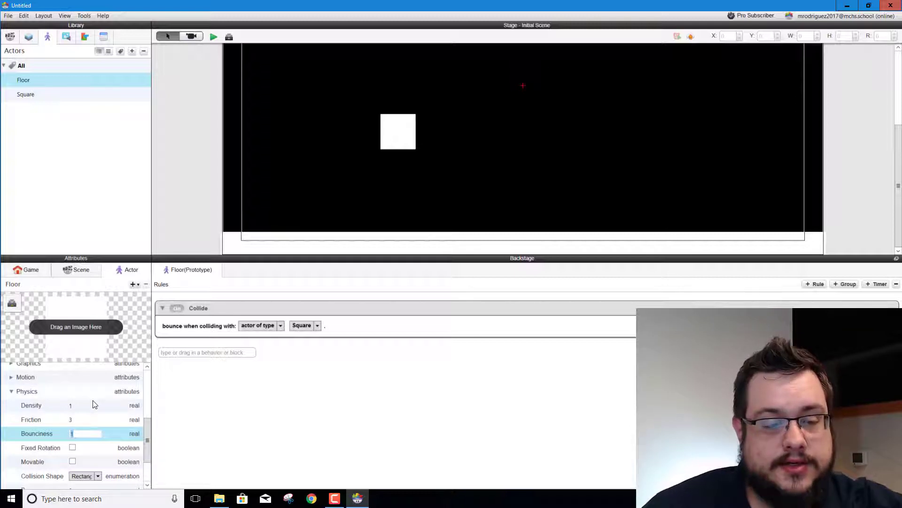
pyautogui.write('0')
pyautogui.press('Return')
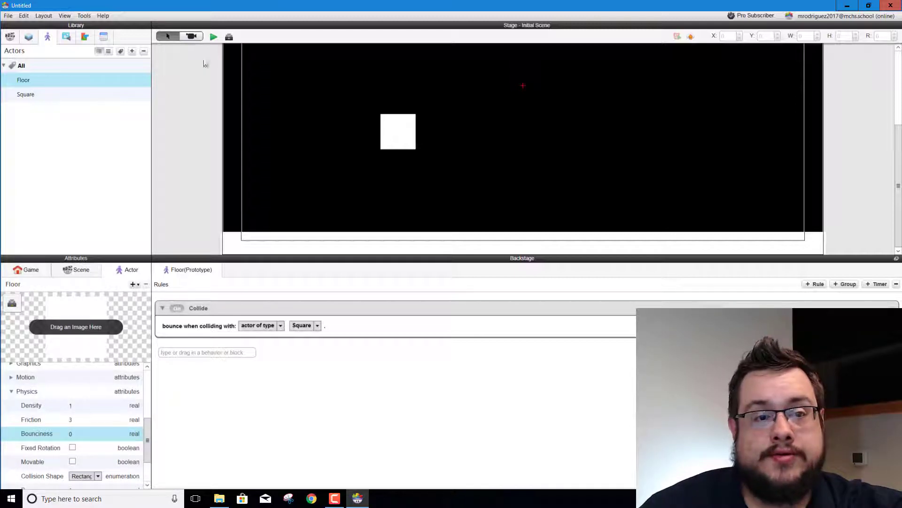
pyautogui.click(214, 36)
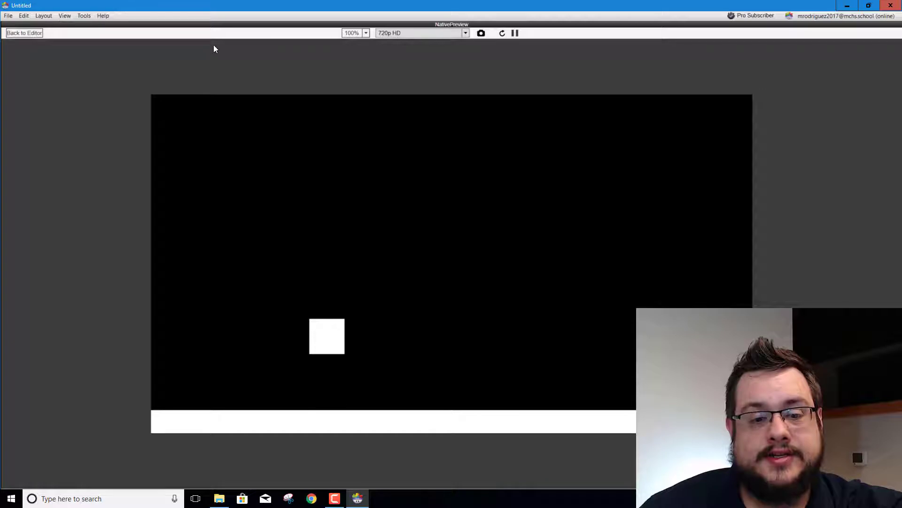
pyautogui.click(25, 33)
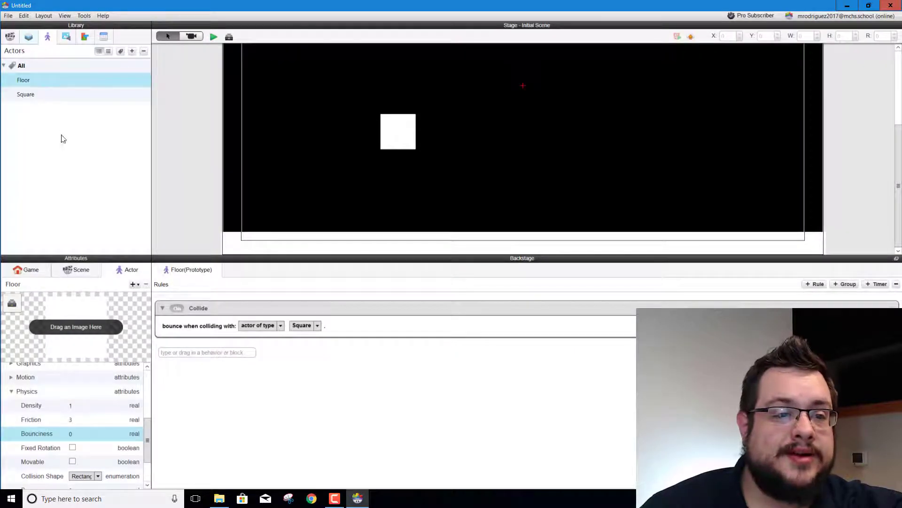
# Step: Set the Square actor's bounciness to 0 in its physics attributes and preview the game
pyautogui.click(50, 96)
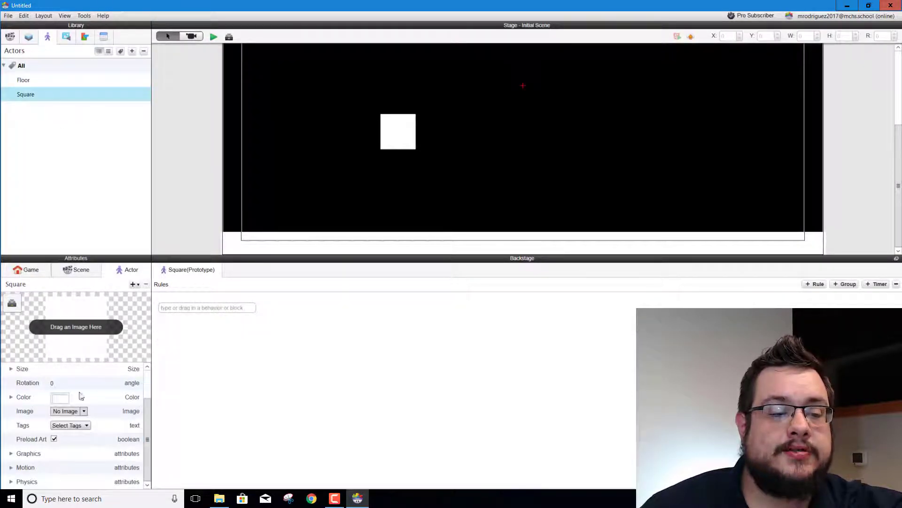
pyautogui.click(10, 481)
pyautogui.scroll(-3, 84, 423)
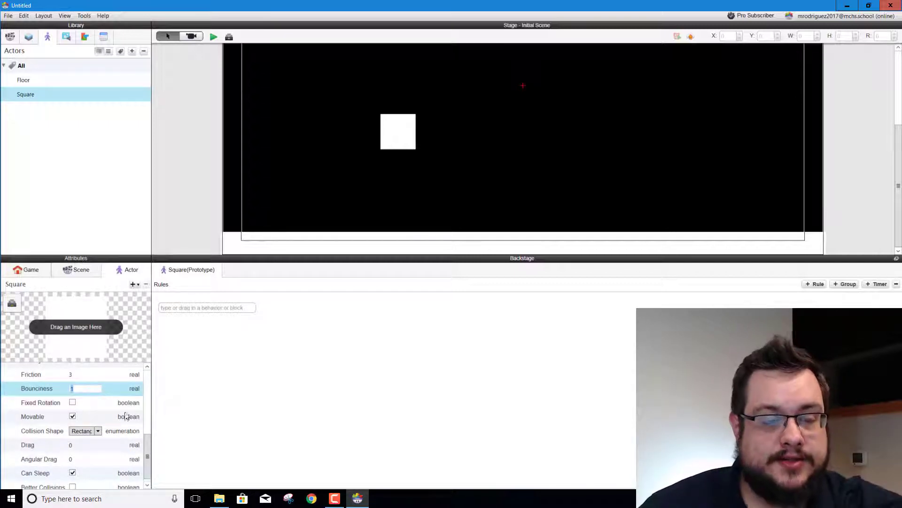
pyautogui.write('0')
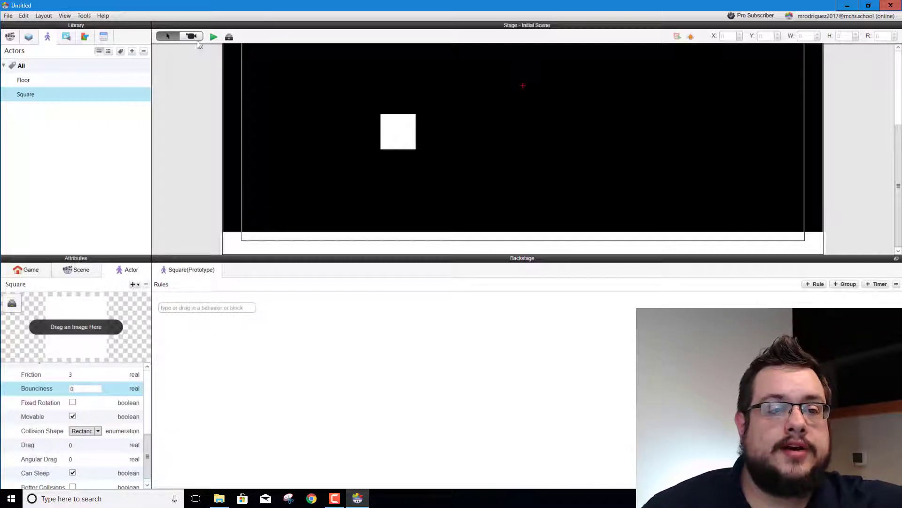
pyautogui.click(214, 36)
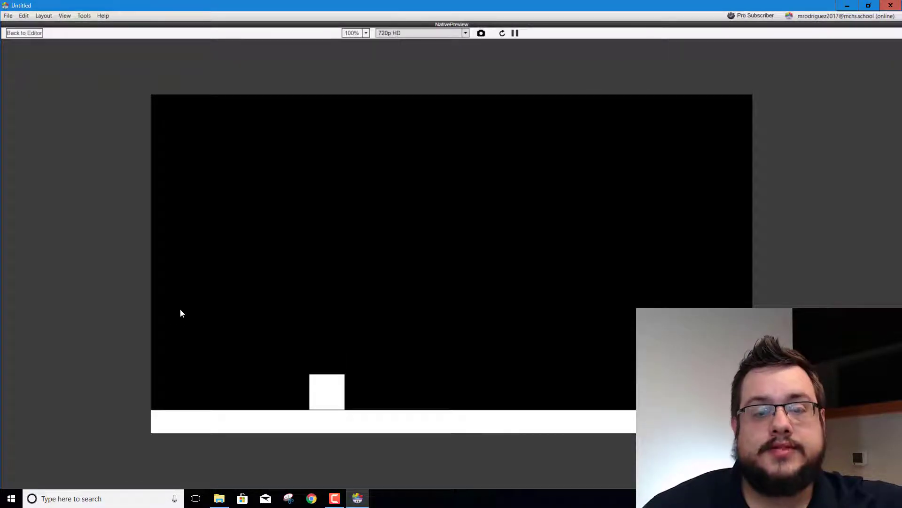
pyautogui.click(39, 33)
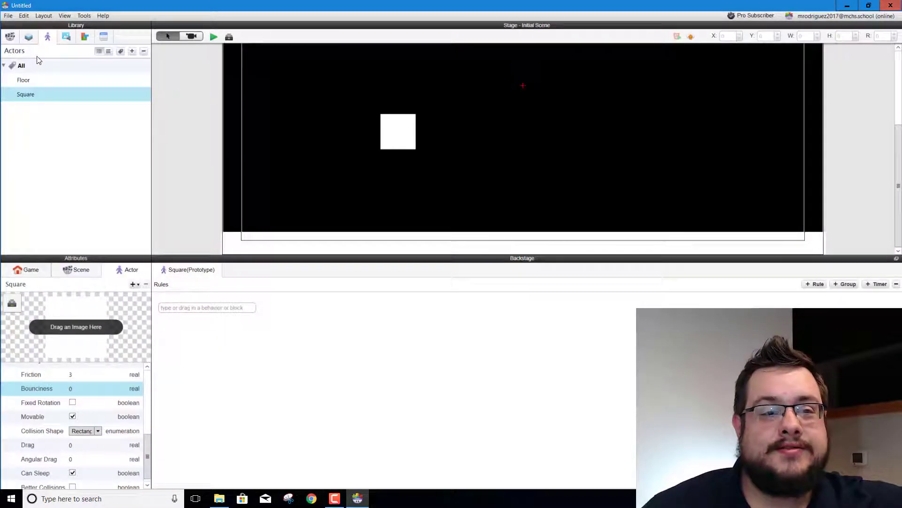
# Step: Set the bounciness to 0.01 on the Square actor and then on the Floor actor, and preview the game
pyautogui.click(73, 388)
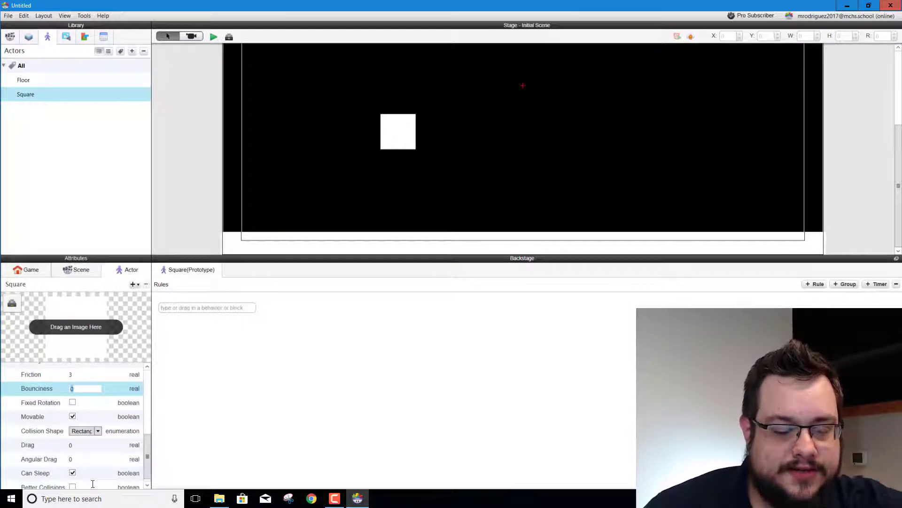
pyautogui.write('.01')
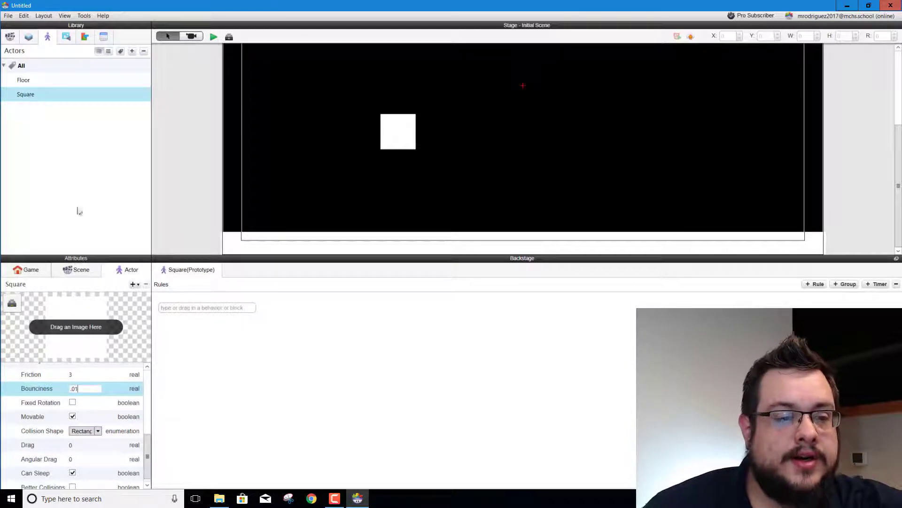
pyautogui.click(39, 81)
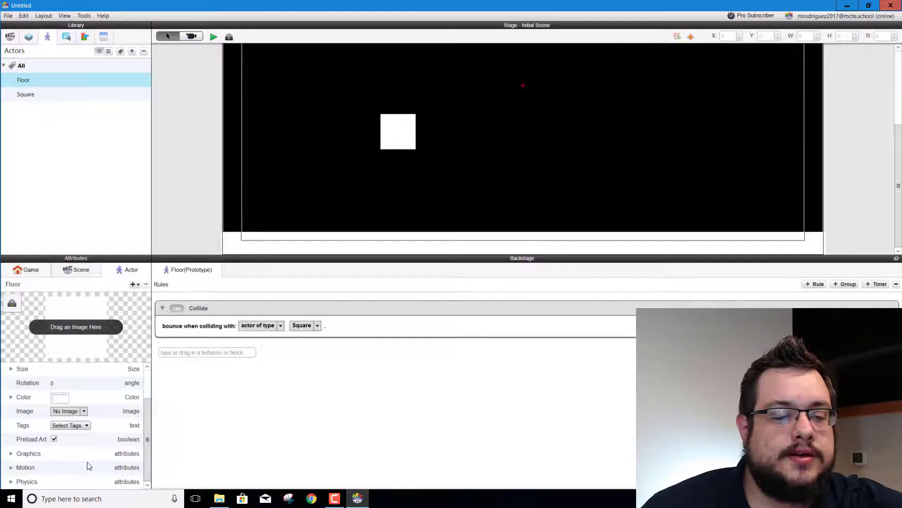
pyautogui.click(11, 482)
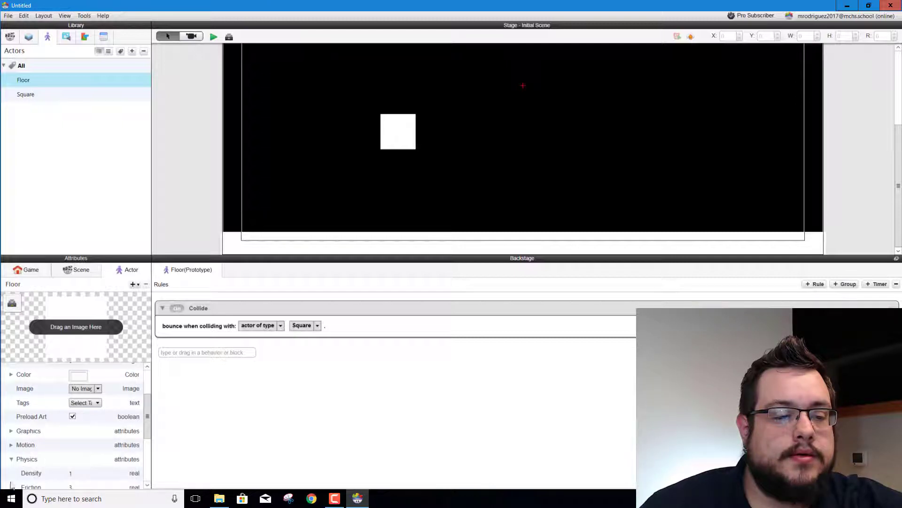
pyautogui.scroll(-5, 64, 469)
pyautogui.scroll(2, 78, 374)
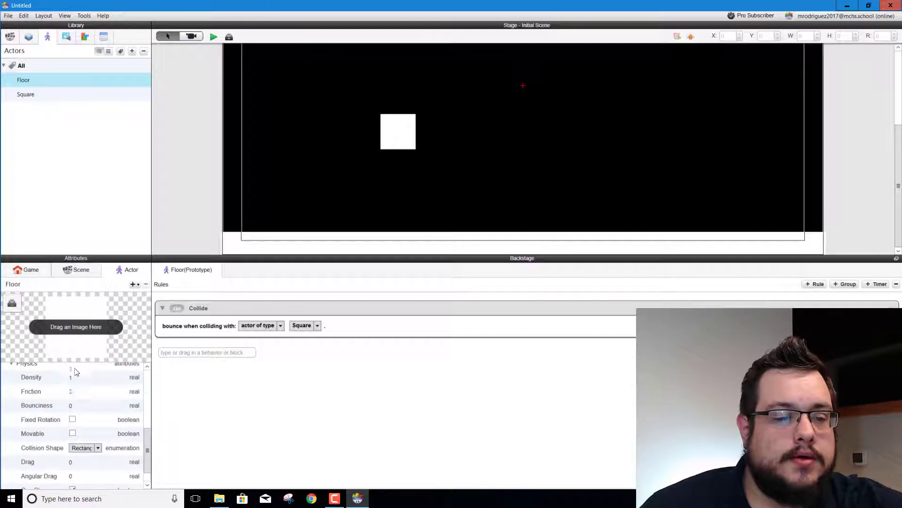
pyautogui.click(81, 404)
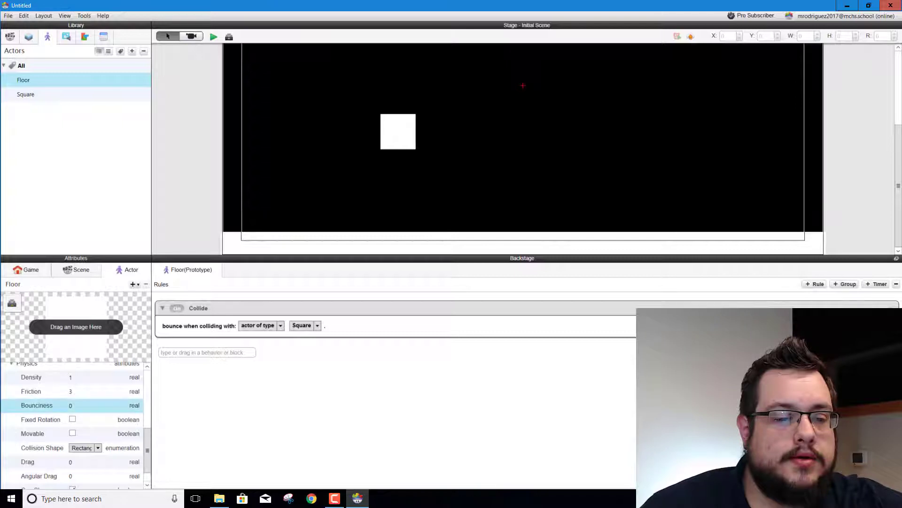
pyautogui.write('0.01')
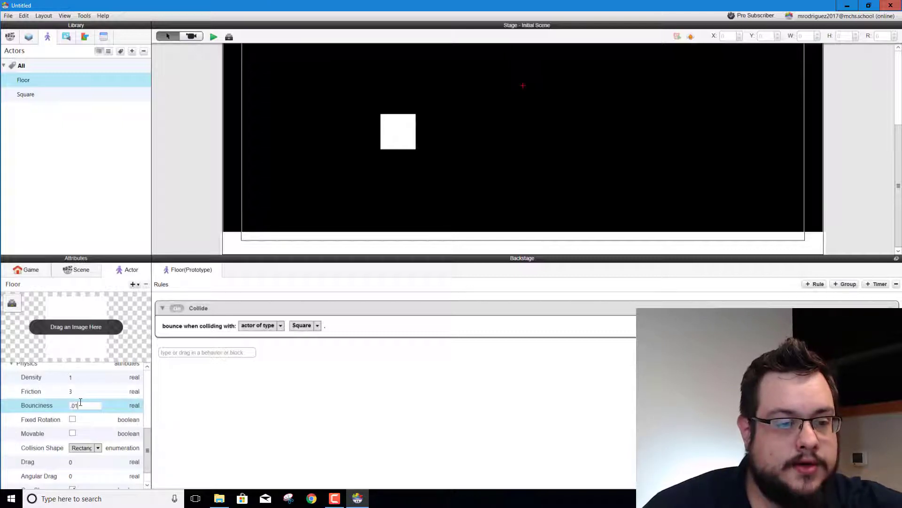
pyautogui.press('Return')
pyautogui.click(214, 37)
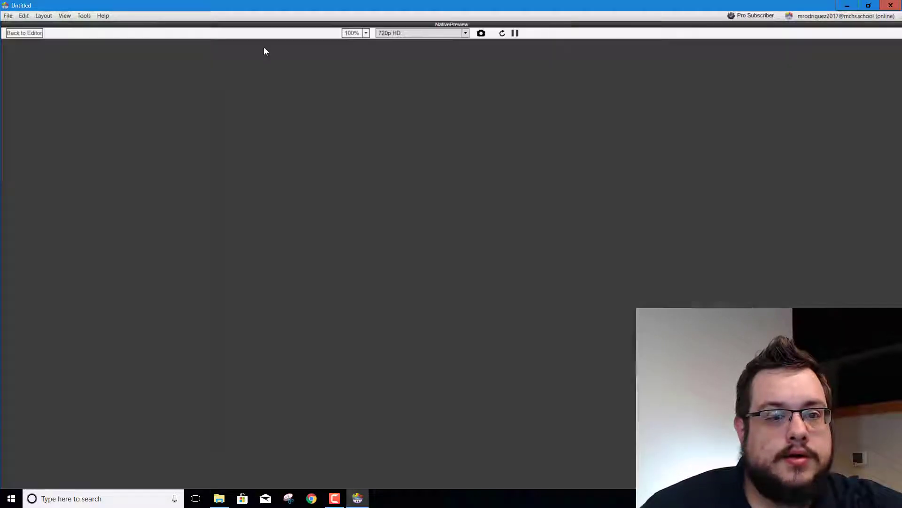
pyautogui.click(29, 33)
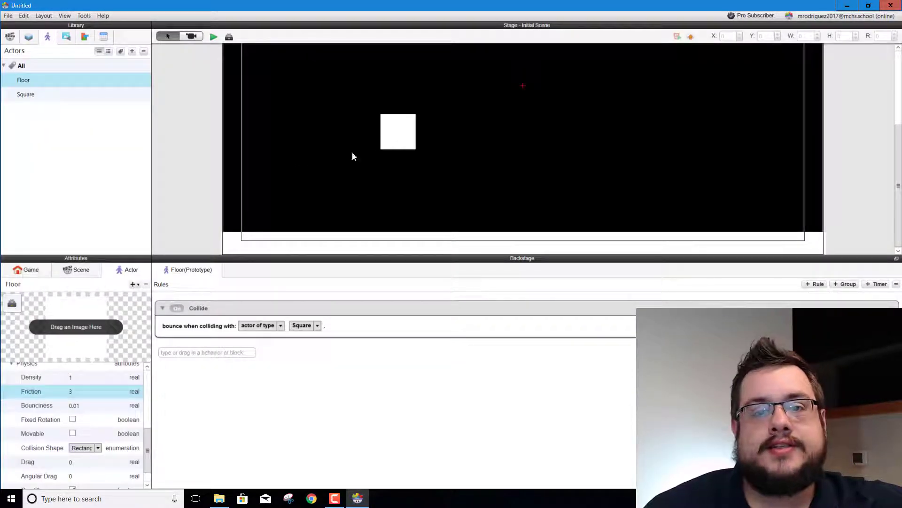
# Step: Set the Floor actor's bounciness to 0.1
pyautogui.click(75, 406)
pyautogui.write('0.1')
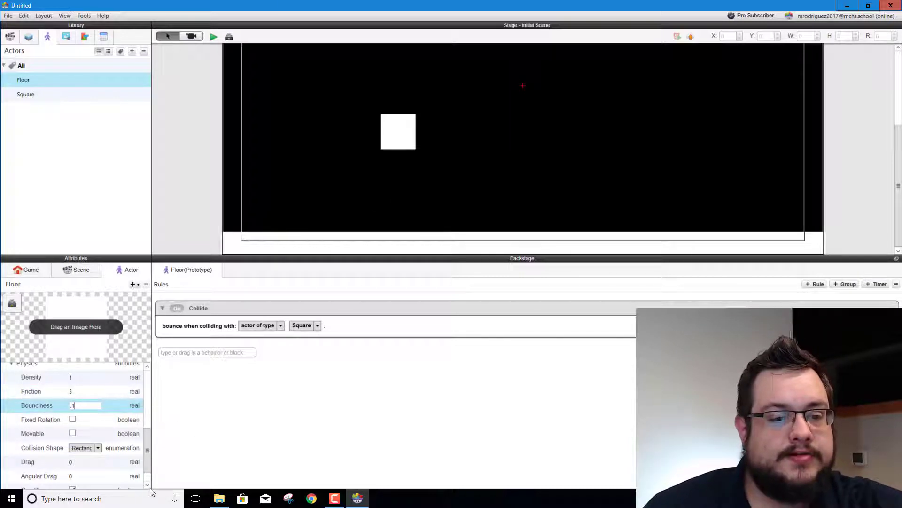
pyautogui.press('Return')
# Step: Set the Square actor's bounciness to 0.1 in its physics attributes, and preview the game, restarting it once
pyautogui.click(70, 94)
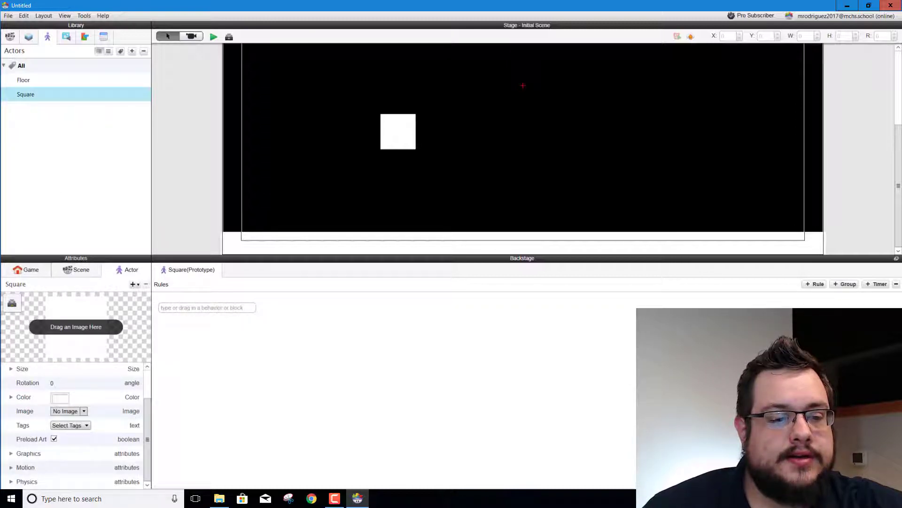
pyautogui.click(11, 481)
pyautogui.scroll(-3, 72, 475)
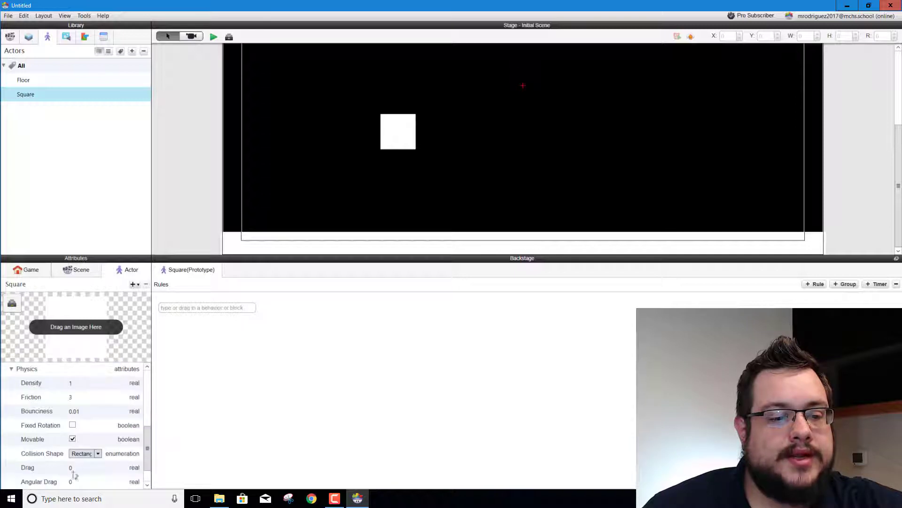
pyautogui.click(87, 412)
pyautogui.write('.1')
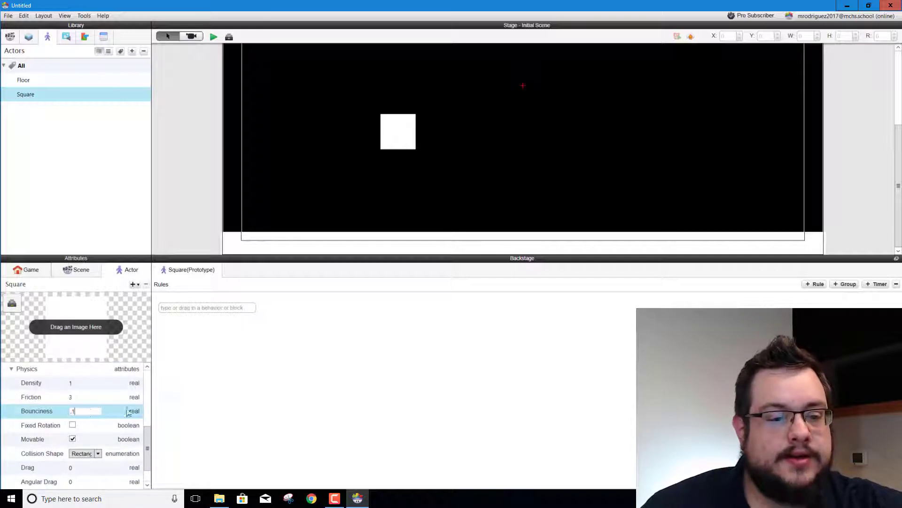
pyautogui.press('Return')
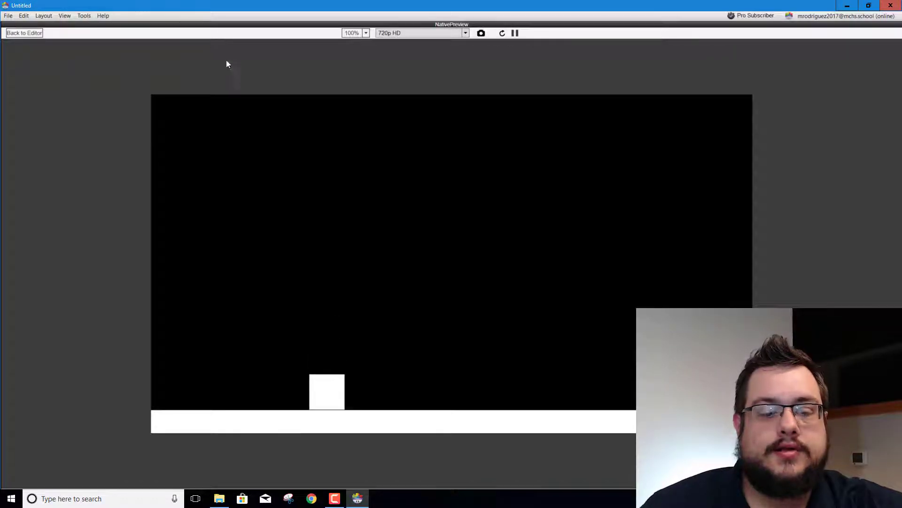
pyautogui.click(501, 33)
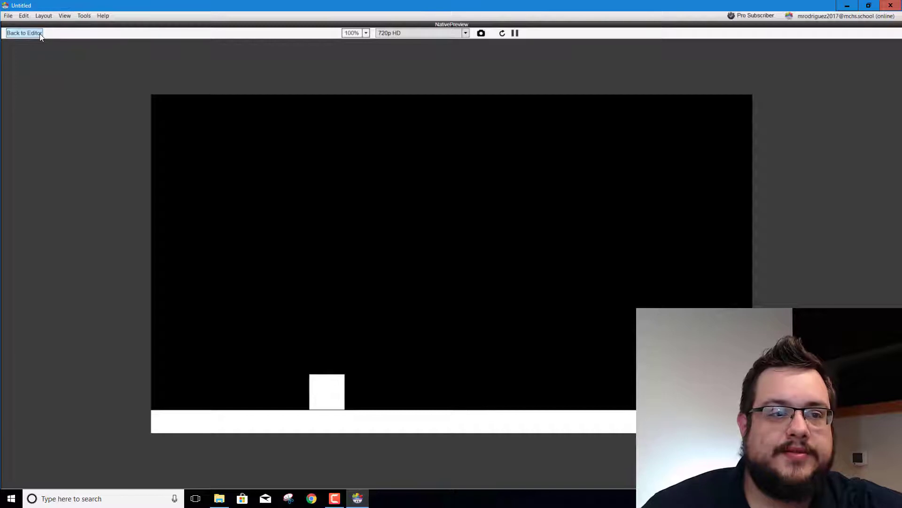
pyautogui.click(40, 33)
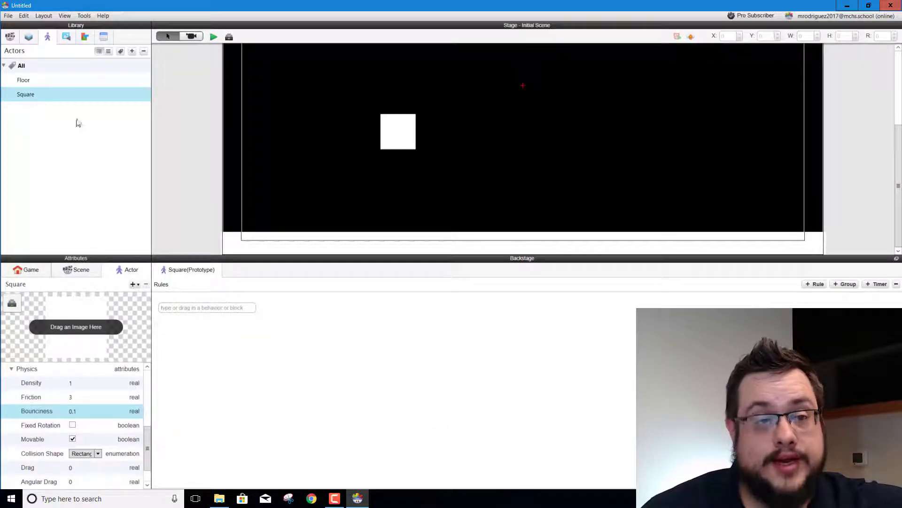
# Step: Place a second Square instance just above and to the right of the first at about X 417, Y 360, and preview the game
pyautogui.moveTo(26, 95); pyautogui.dragTo(418, 85)
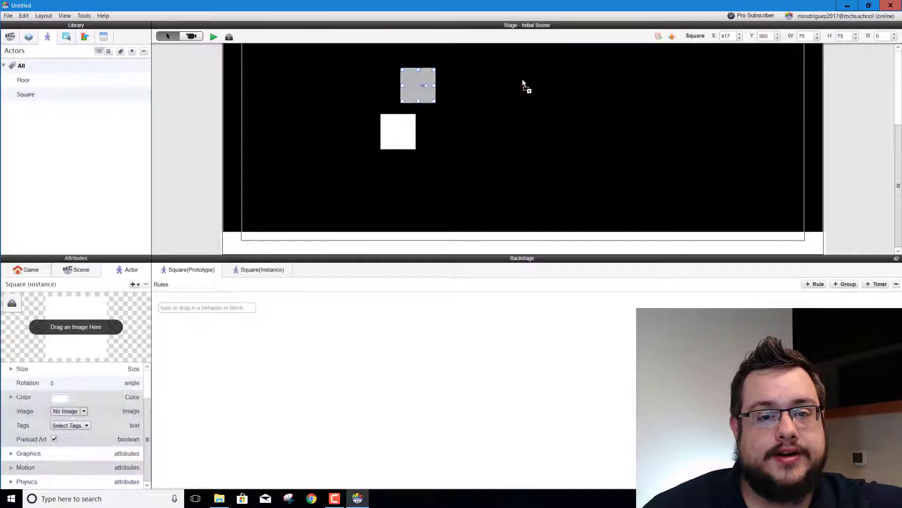
pyautogui.click(213, 36)
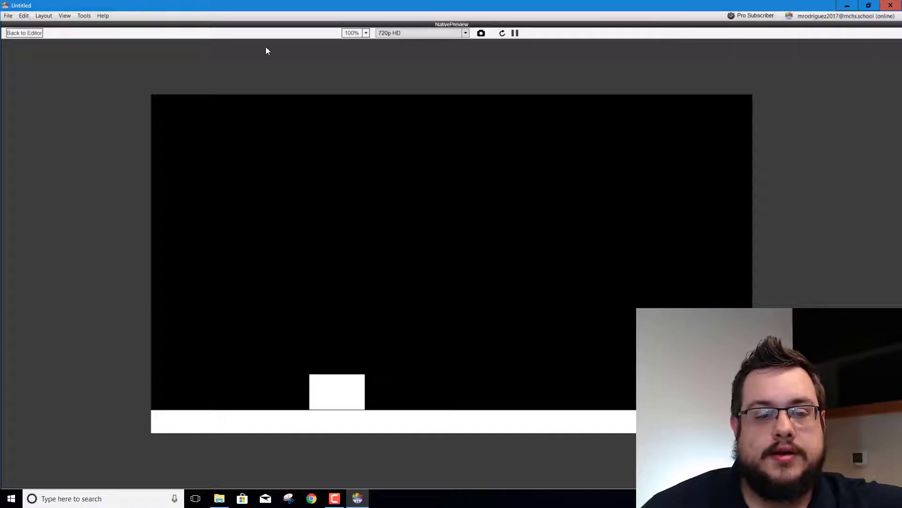
pyautogui.click(35, 32)
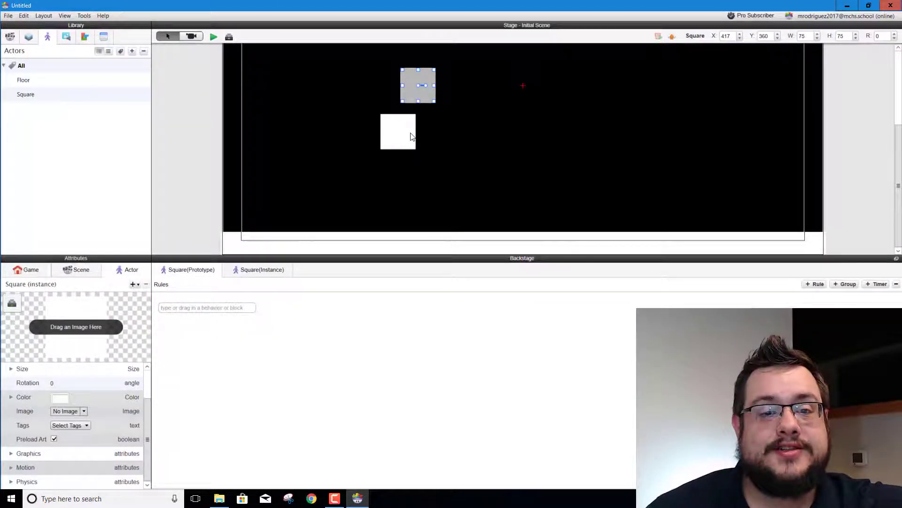
# Step: Add a Collide behavior to the Square actor that bounces actors of type Square, and preview how the two squares land
pyautogui.click(34, 94)
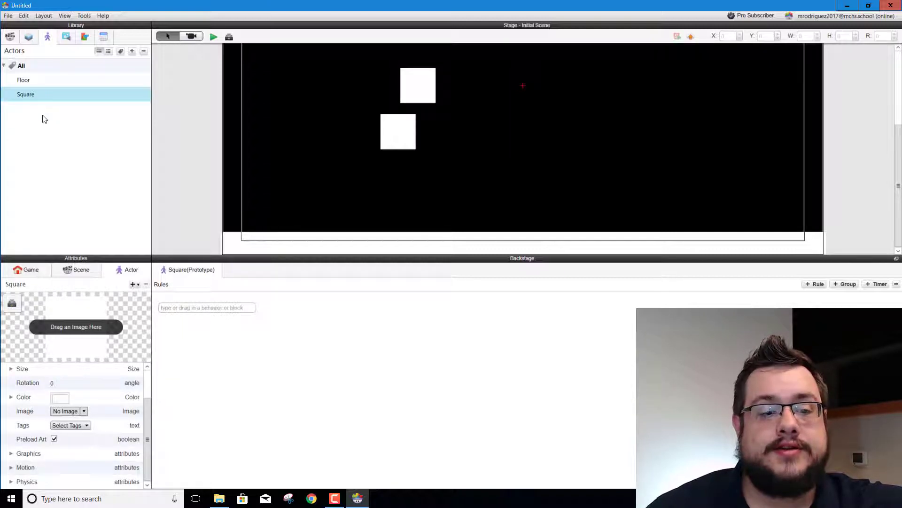
pyautogui.click(246, 307)
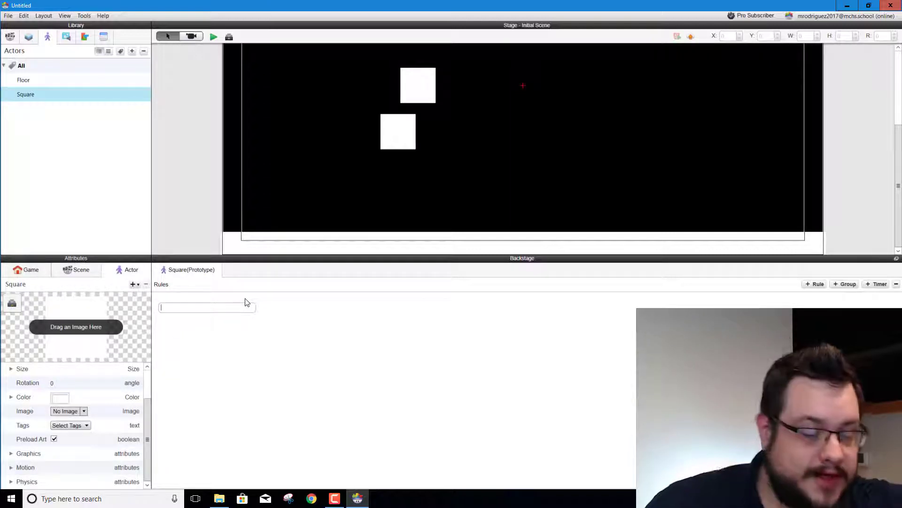
pyautogui.write('collide')
pyautogui.press('Return')
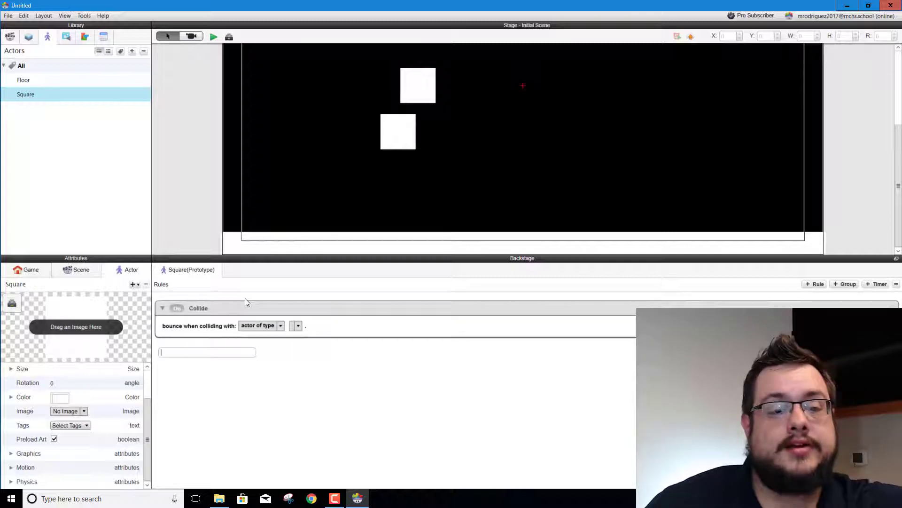
pyautogui.click(298, 325)
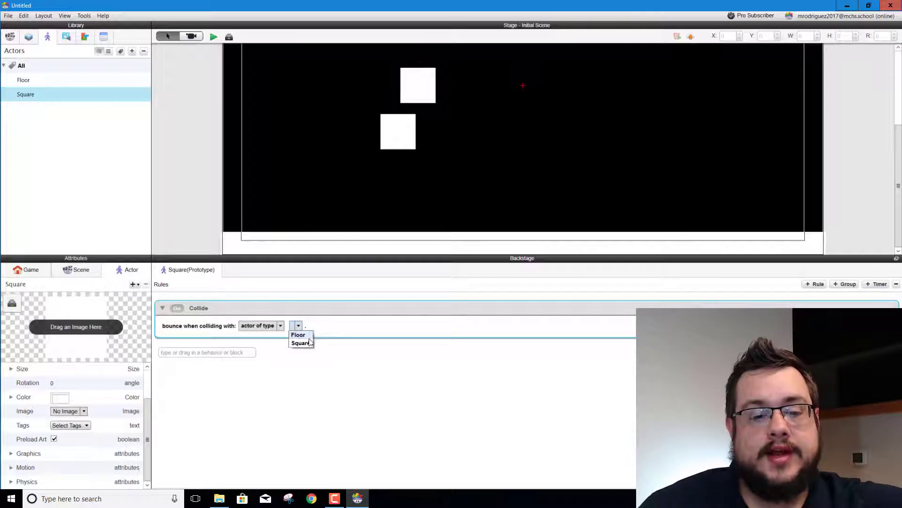
pyautogui.click(301, 343)
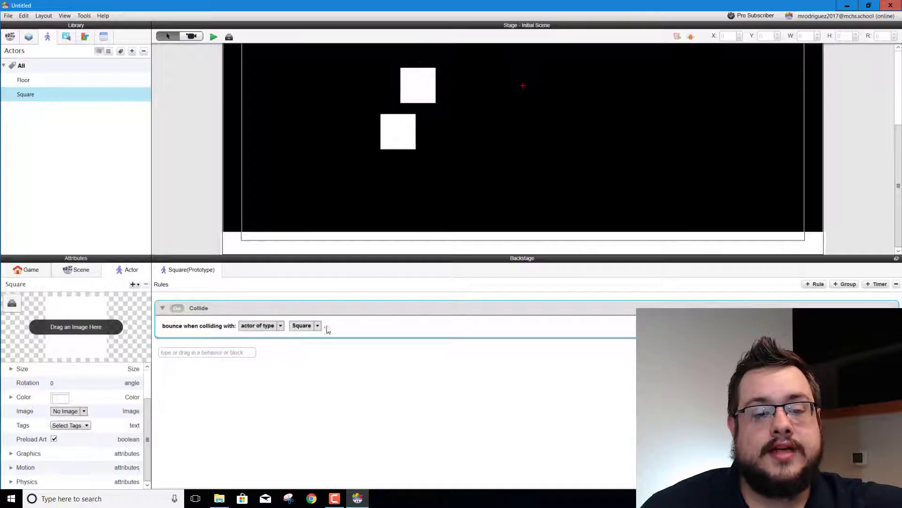
pyautogui.click(213, 37)
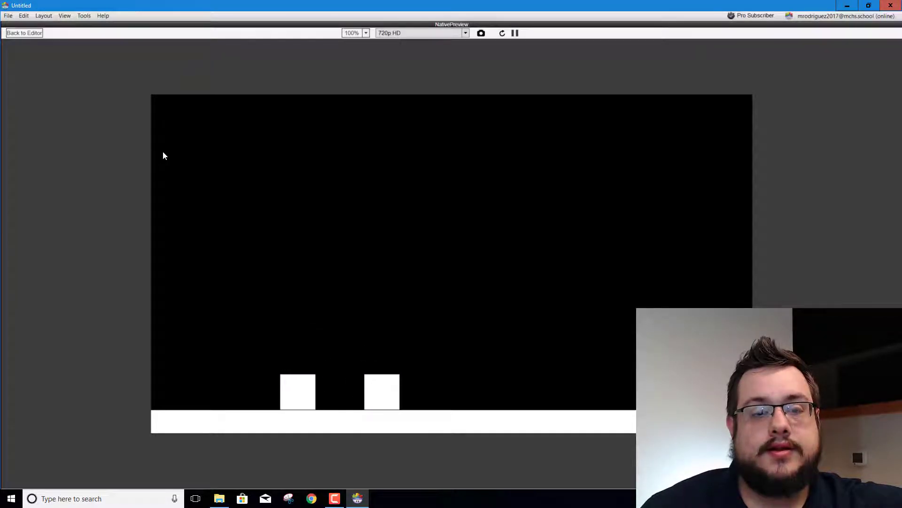
pyautogui.click(502, 33)
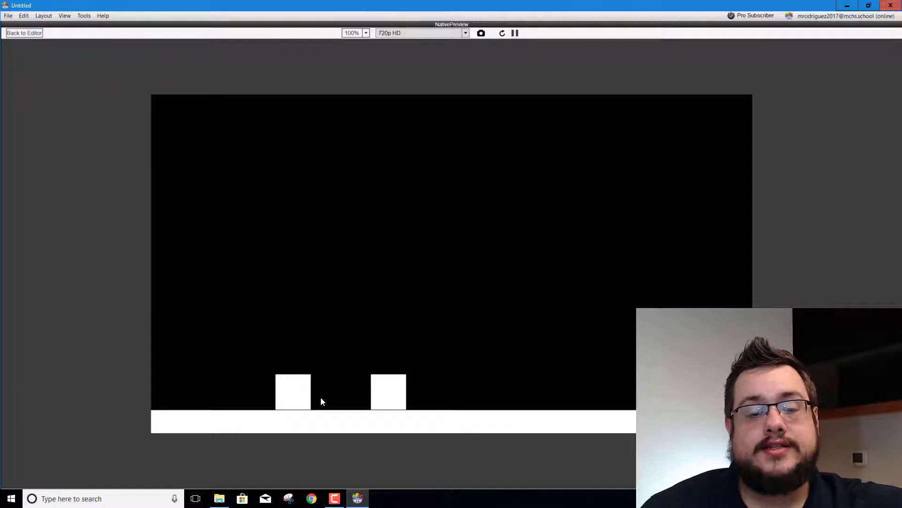
pyautogui.click(13, 33)
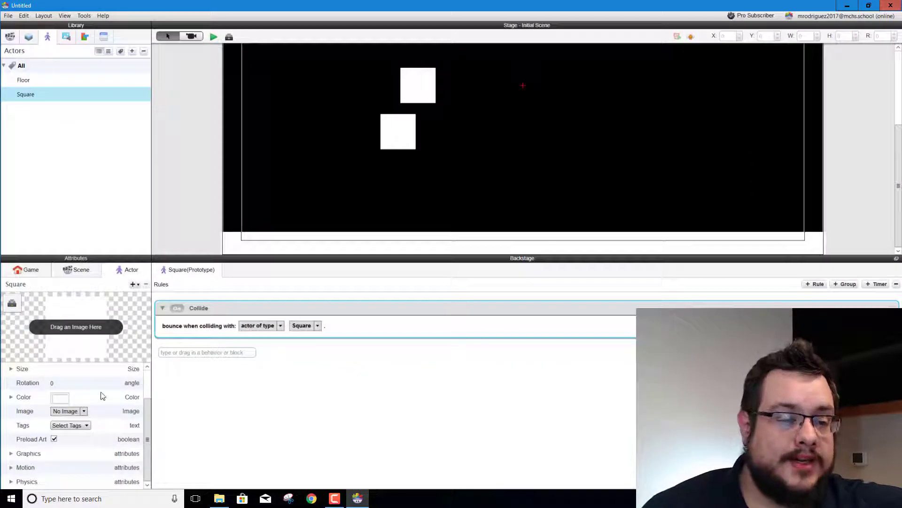
# Step: Examine the Square actor's physics attributes, including density, friction, bounciness, fixed rotation, collision shape and drag
pyautogui.click(11, 483)
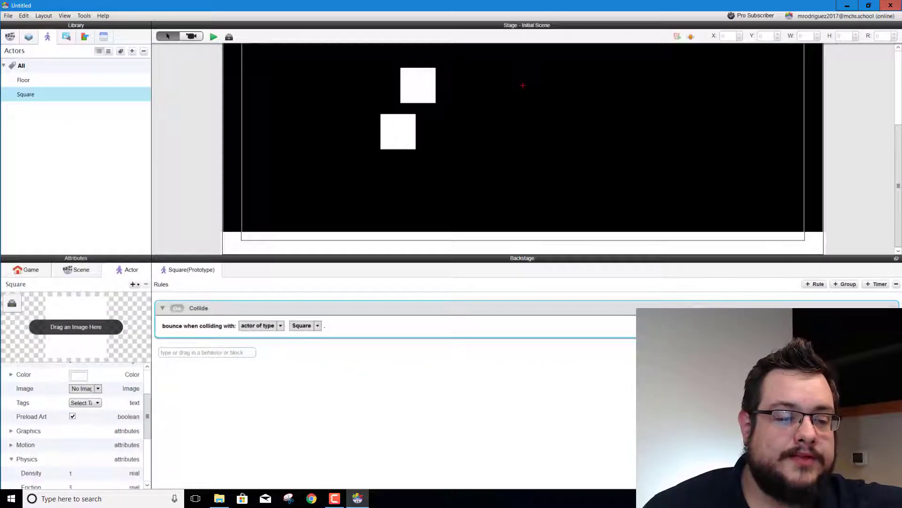
pyautogui.scroll(-4, 44, 468)
pyautogui.scroll(-1, 53, 439)
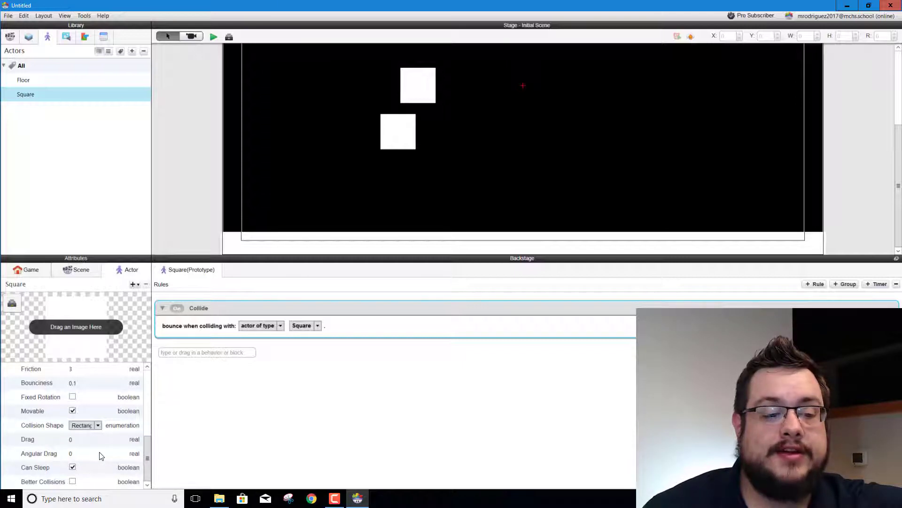
pyautogui.scroll(1, 100, 455)
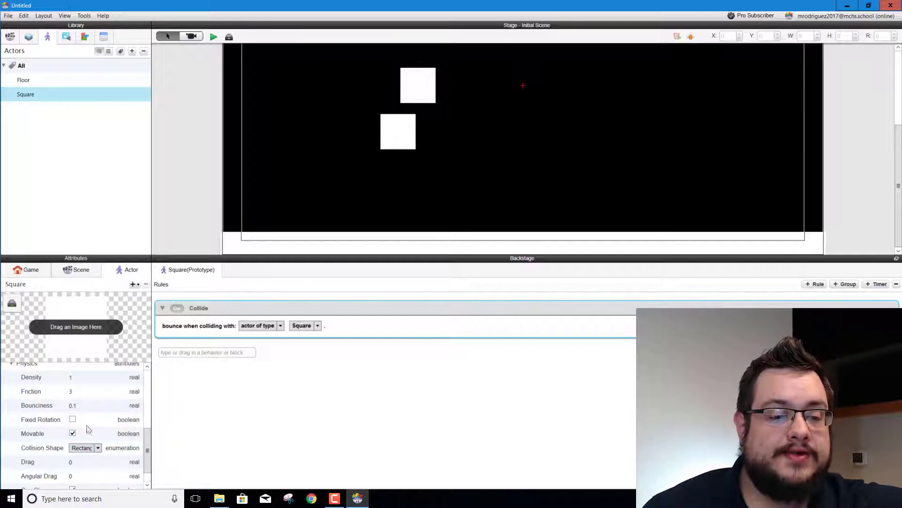
pyautogui.scroll(1, 86, 411)
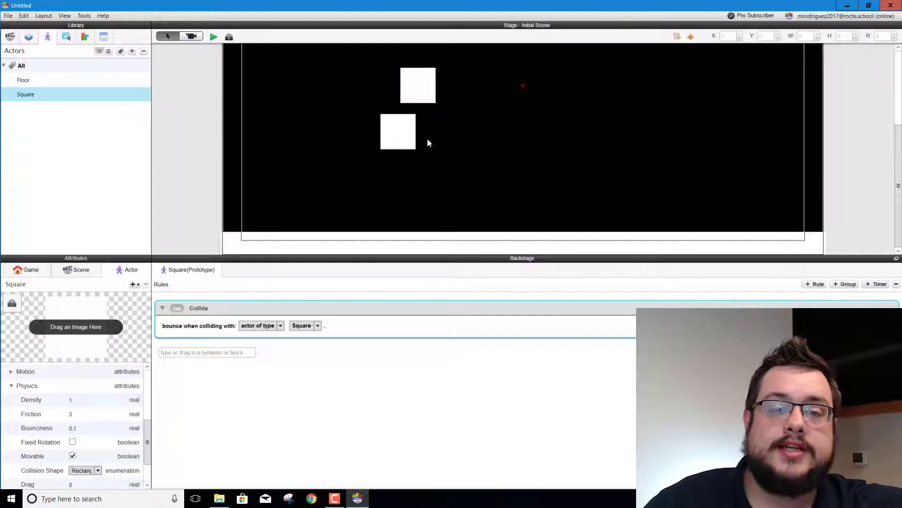
pyautogui.scroll(2, 419, 139)
pyautogui.scroll(3, 171, 101)
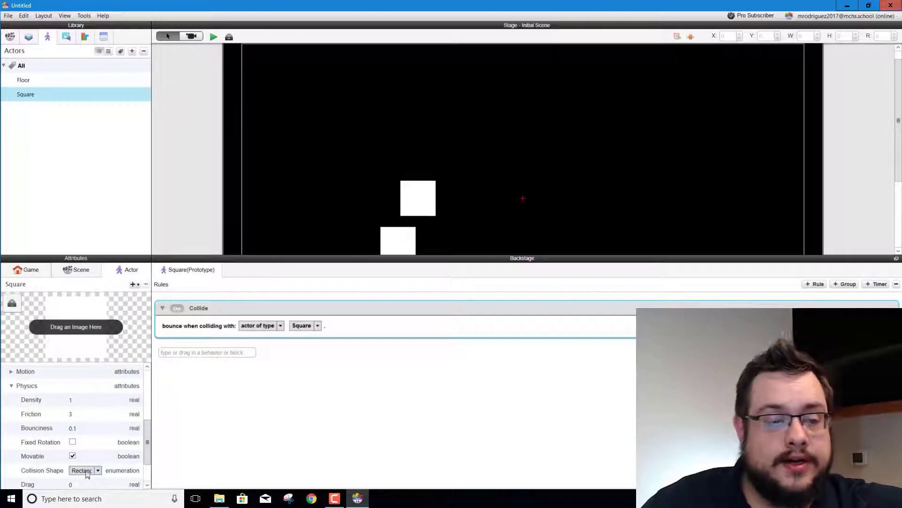
pyautogui.scroll(-1, 61, 429)
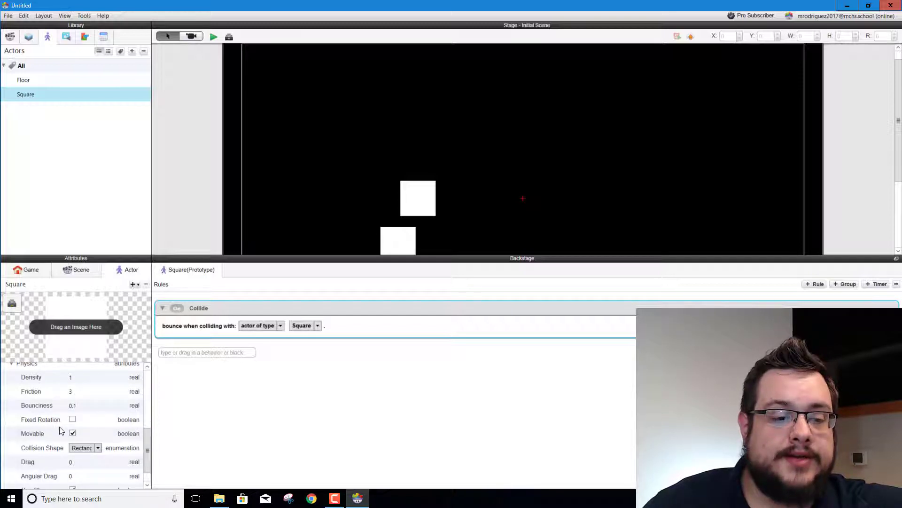
pyautogui.scroll(-1, 61, 430)
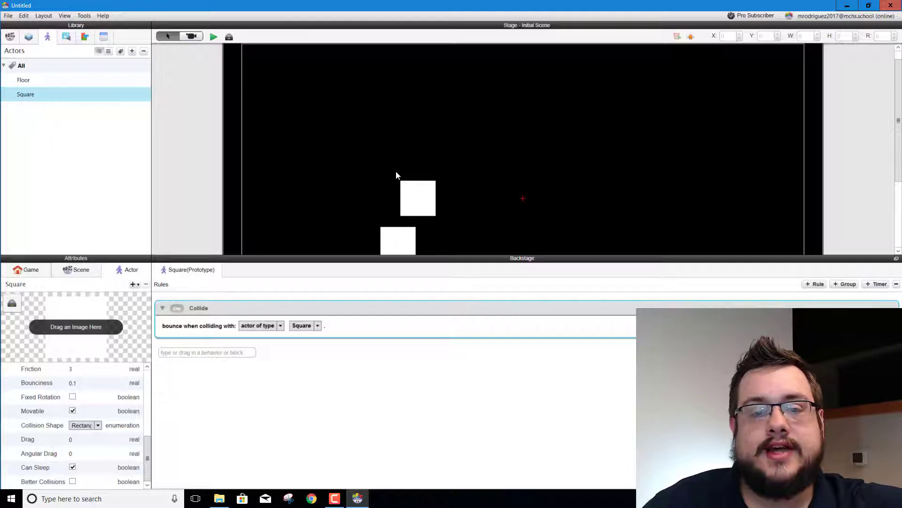
pyautogui.scroll(-3, 283, 145)
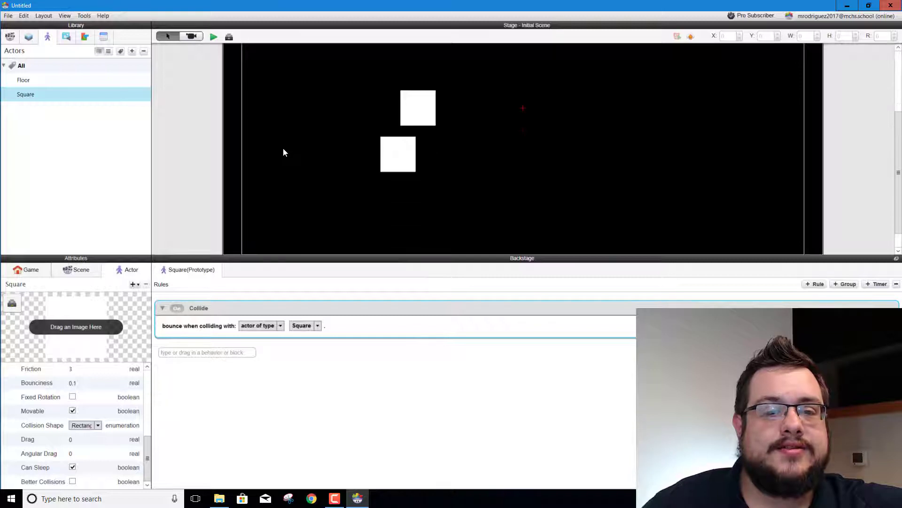
# Step: Place another Floor instance at the scene's left edge and resize it to about 634 by 166
pyautogui.click(292, 247)
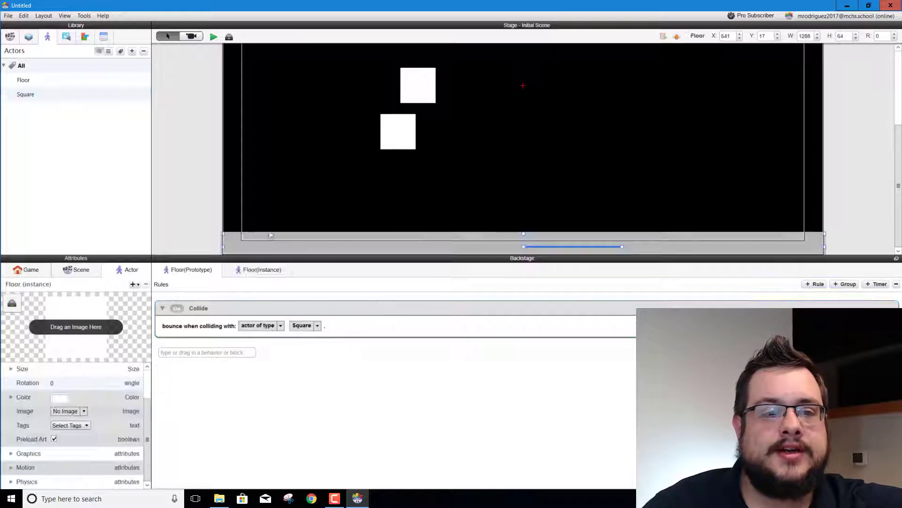
pyautogui.moveTo(32, 78); pyautogui.dragTo(253, 149)
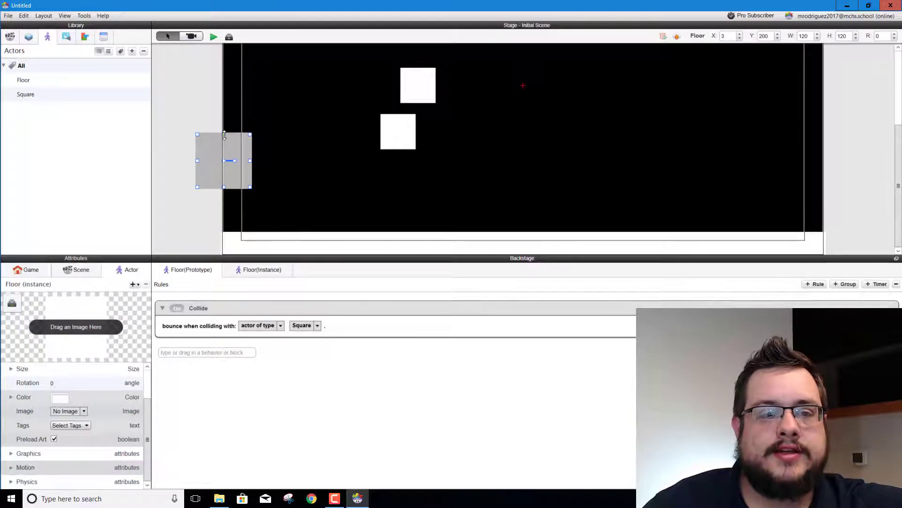
pyautogui.moveTo(224, 135); pyautogui.dragTo(492, 182)
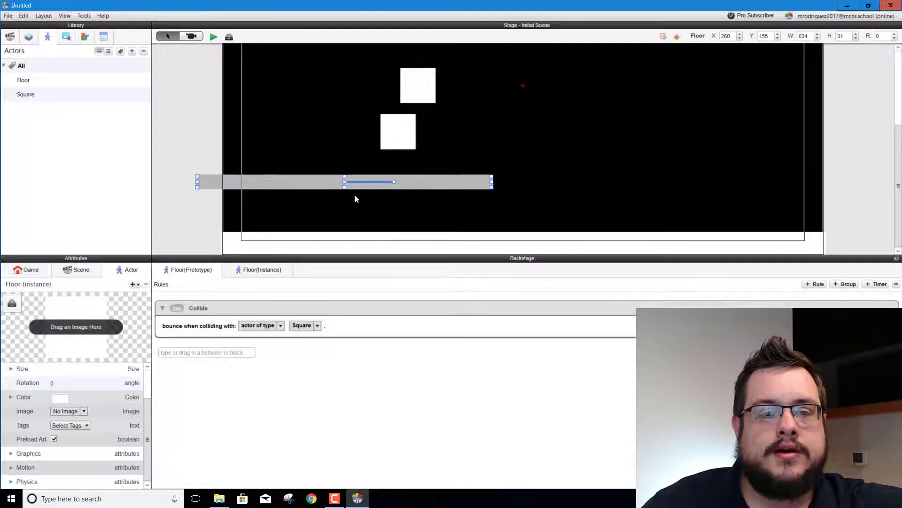
pyautogui.moveTo(344, 188); pyautogui.dragTo(345, 250)
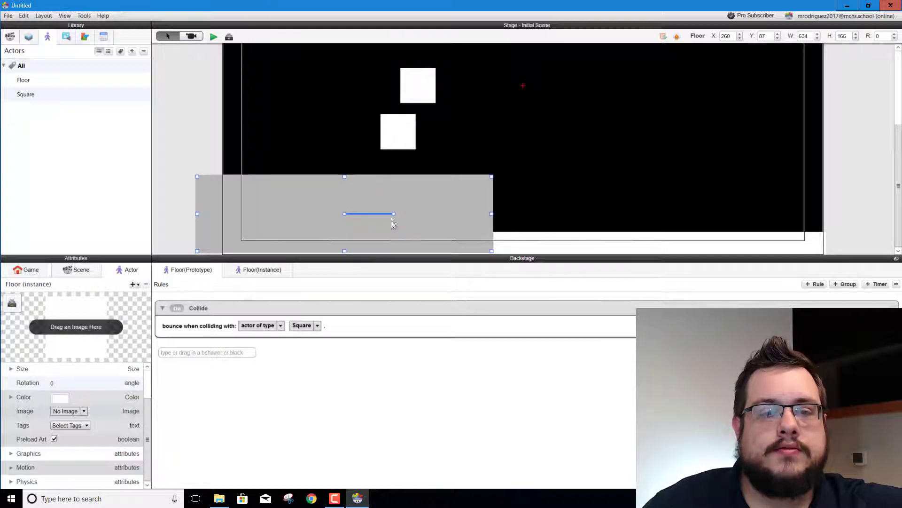
# Step: Rotate the new Floor instance to about -45°, move it into the lower-left corner as a ramp, and thicken it to about 340
pyautogui.moveTo(393, 214); pyautogui.dragTo(383, 238)
pyautogui.moveTo(317, 204); pyautogui.dragTo(275, 174)
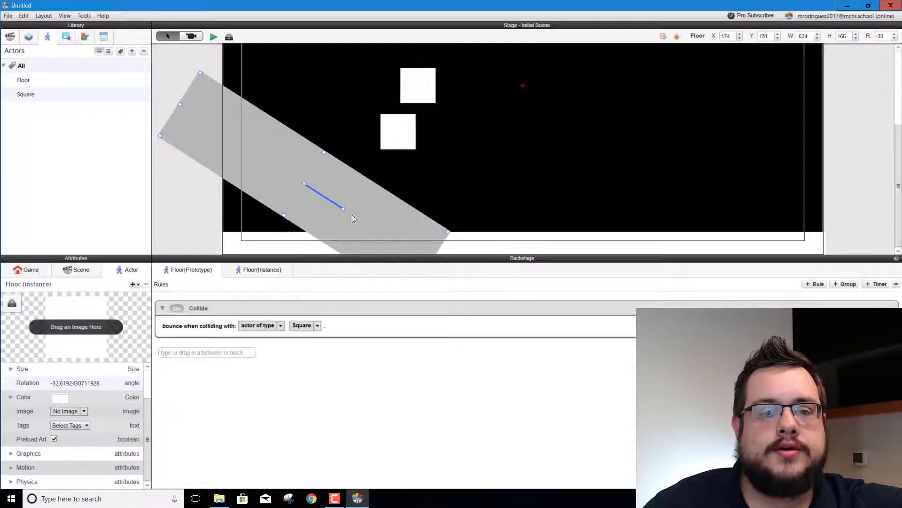
pyautogui.moveTo(343, 208); pyautogui.dragTo(336, 215)
pyautogui.moveTo(269, 160); pyautogui.dragTo(260, 139)
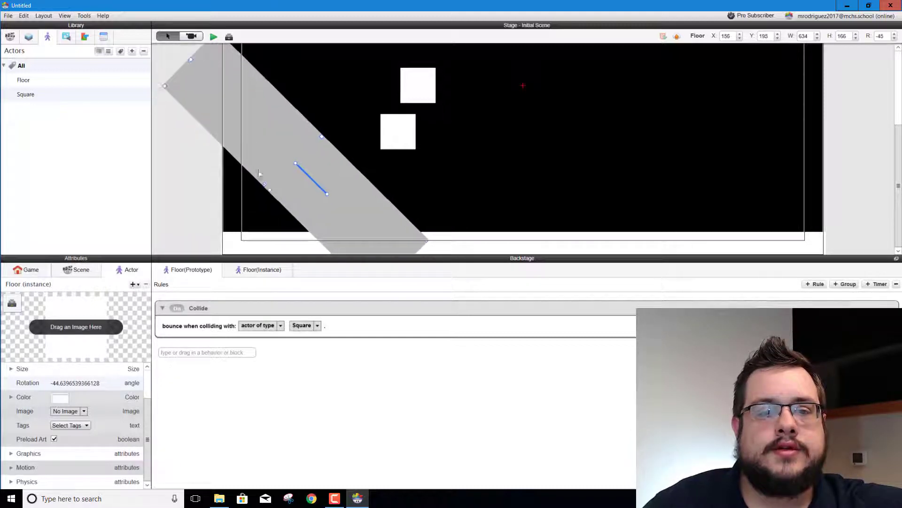
pyautogui.moveTo(271, 188); pyautogui.dragTo(211, 246)
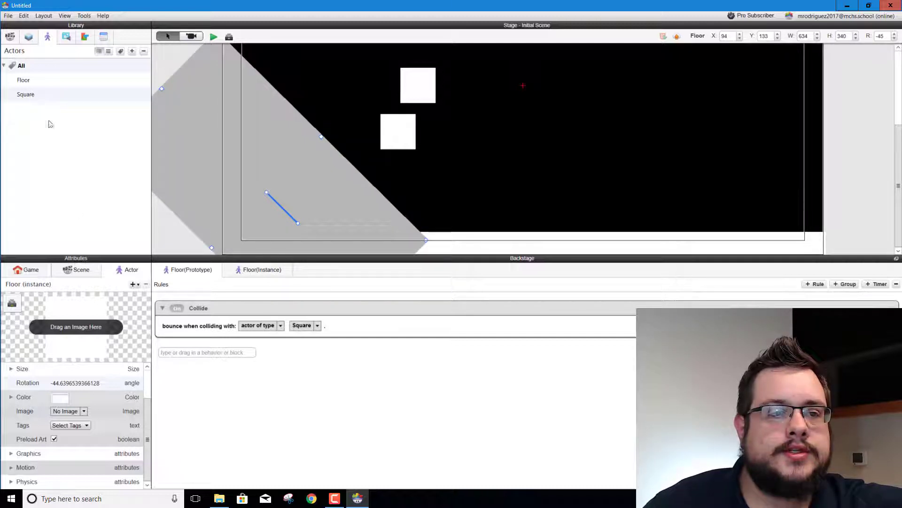
# Step: Place another Floor instance in the scene's lower-right corner, rotate it to about 60°, and lengthen it to about 711
pyautogui.click(31, 96)
pyautogui.moveTo(15, 85); pyautogui.dragTo(712, 216)
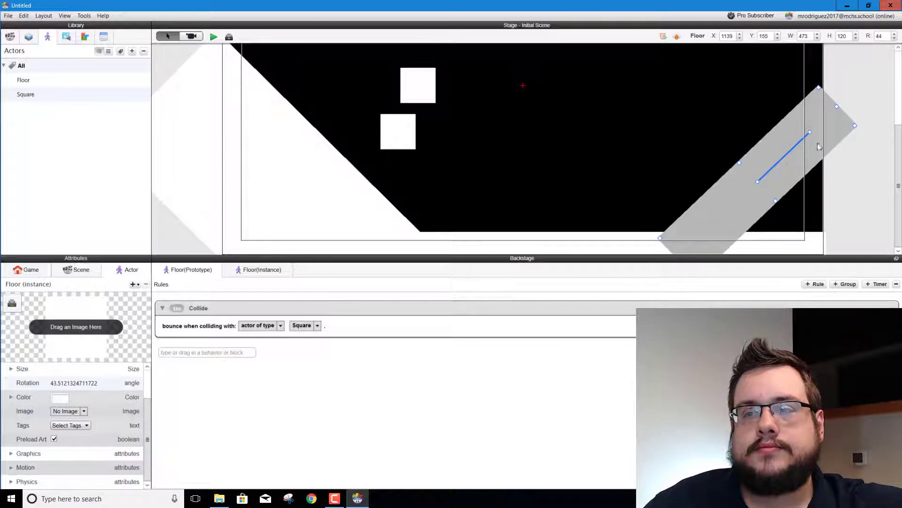
pyautogui.moveTo(810, 132); pyautogui.dragTo(794, 120)
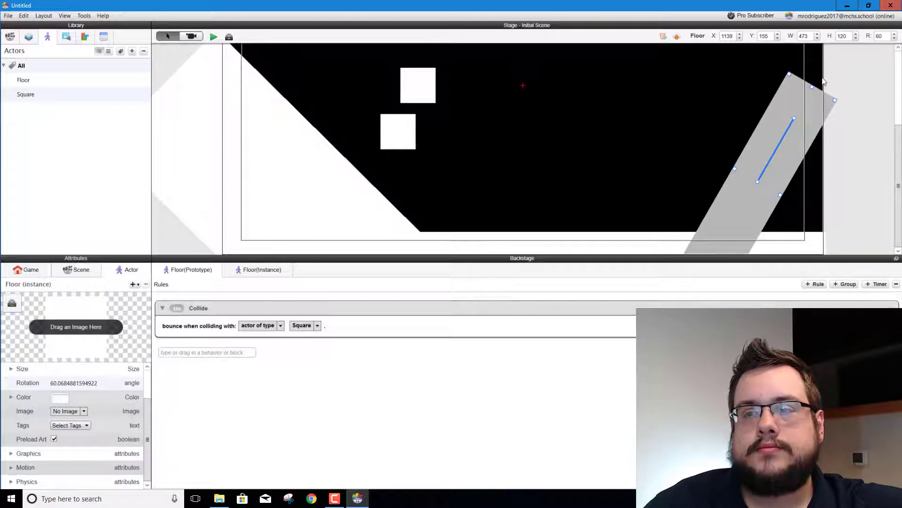
pyautogui.moveTo(813, 87); pyautogui.dragTo(854, 64)
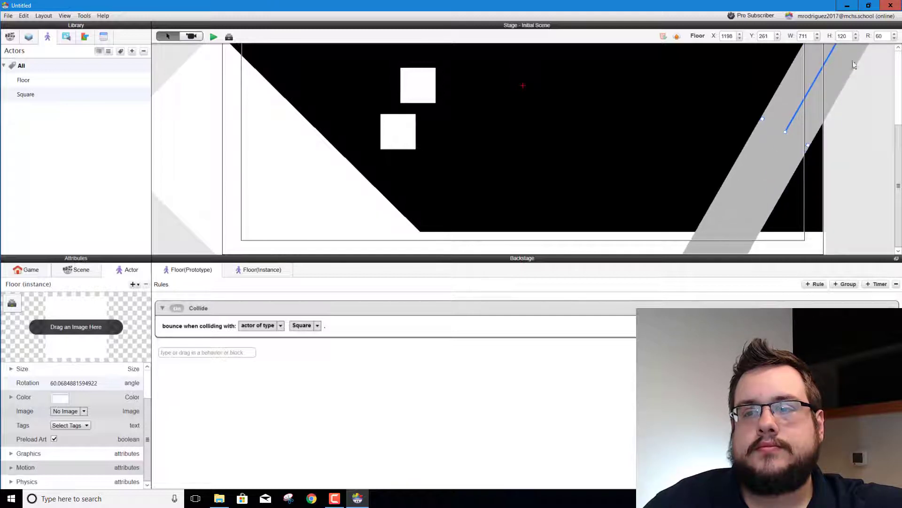
# Step: Thicken the 60° Floor ramp to about 271 and preview how the squares land between the two ramps
pyautogui.click(845, 169)
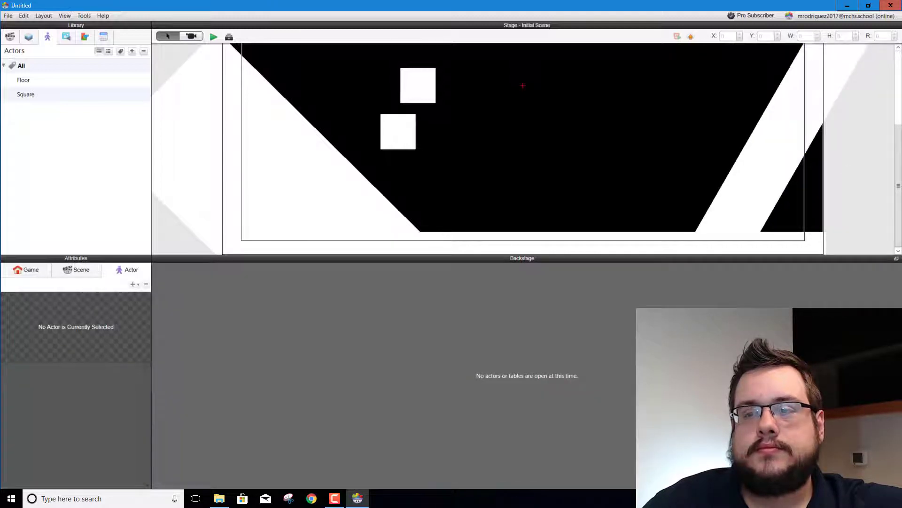
pyautogui.click(813, 152)
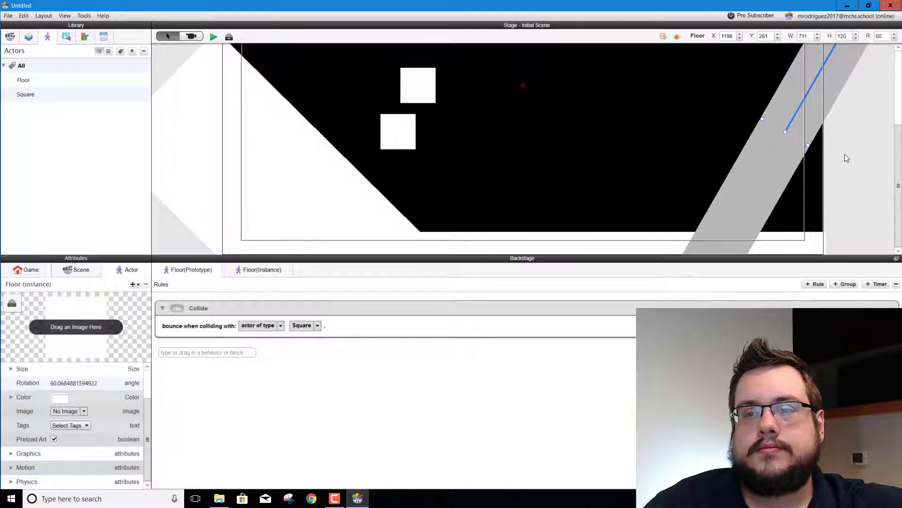
pyautogui.moveTo(809, 147); pyautogui.dragTo(888, 193)
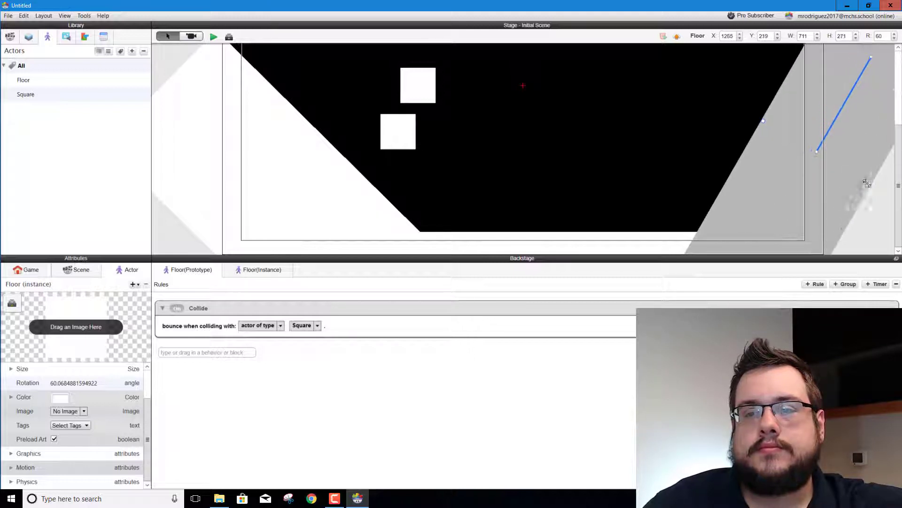
pyautogui.click(214, 37)
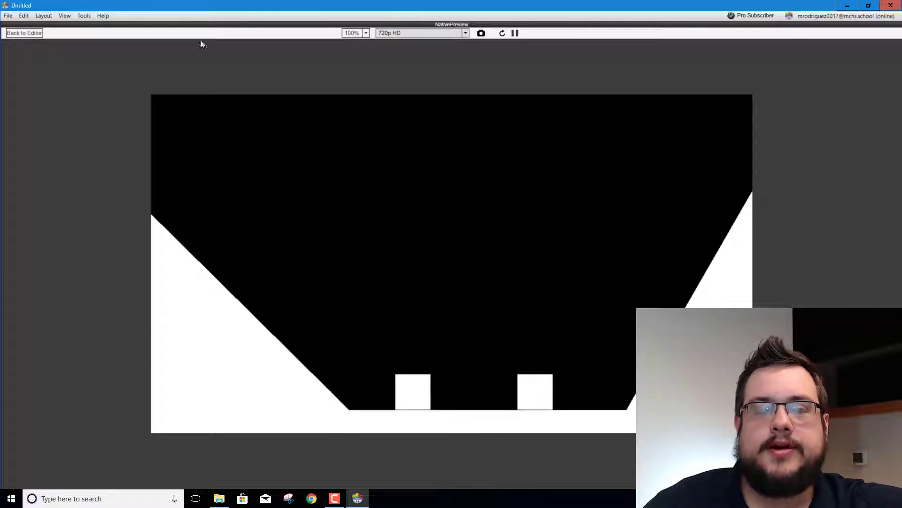
pyautogui.click(21, 34)
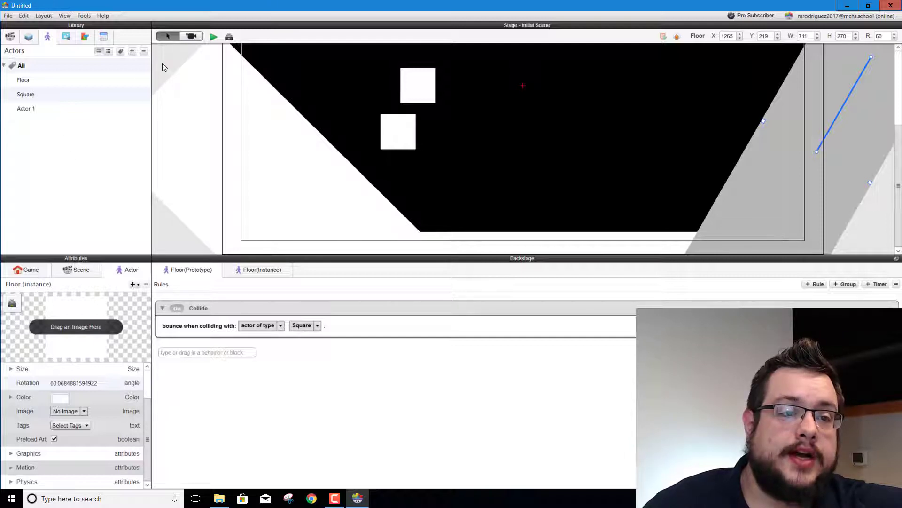
# Step: Rename the new Actor 1 as Control and place an instance of it in the scene's upper-left corner
pyautogui.doubleClick(27, 109)
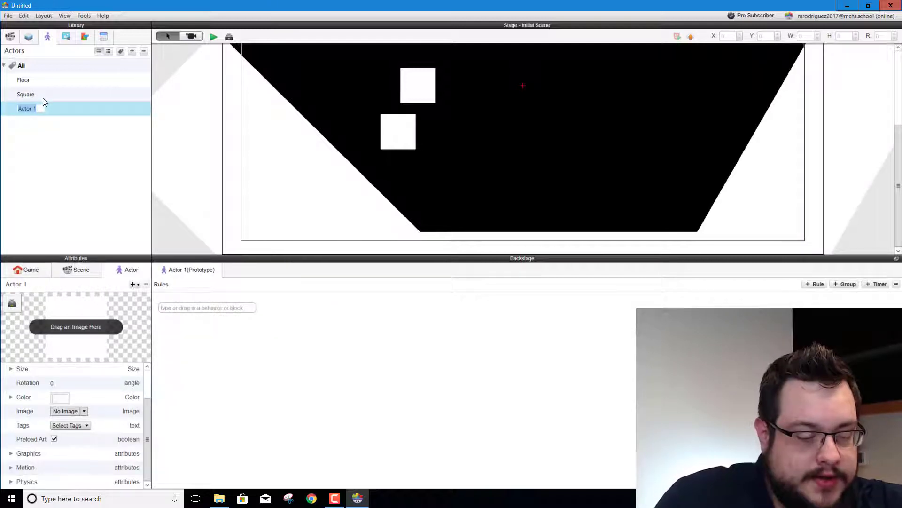
pyautogui.write('Control')
pyautogui.press('Return')
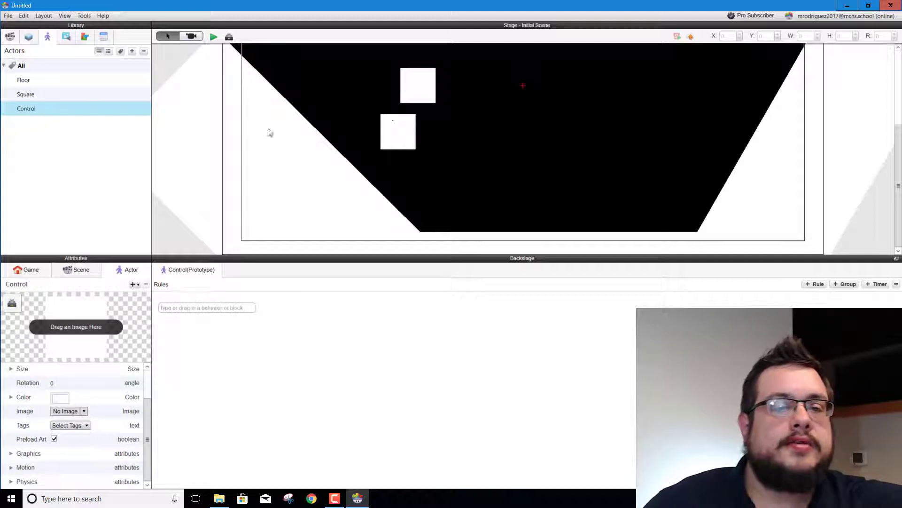
pyautogui.scroll(3, 198, 164)
pyautogui.moveTo(26, 108); pyautogui.dragTo(243, 69)
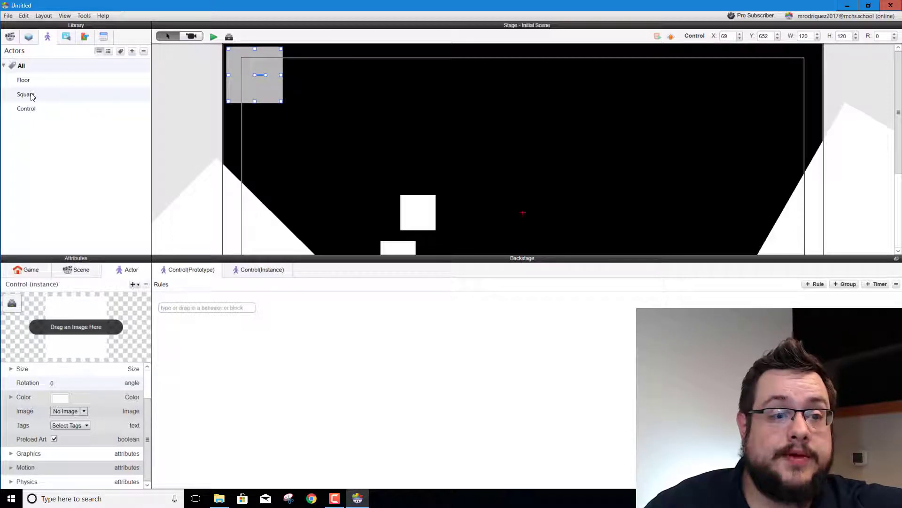
# Step: Set the Control actor's color alpha to 0 and check its instance in the scene
pyautogui.click(42, 113)
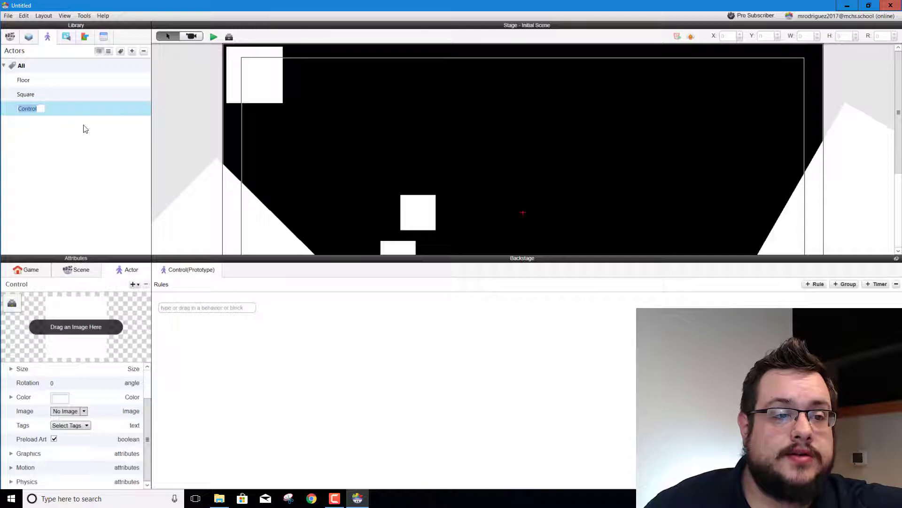
pyautogui.press('Return')
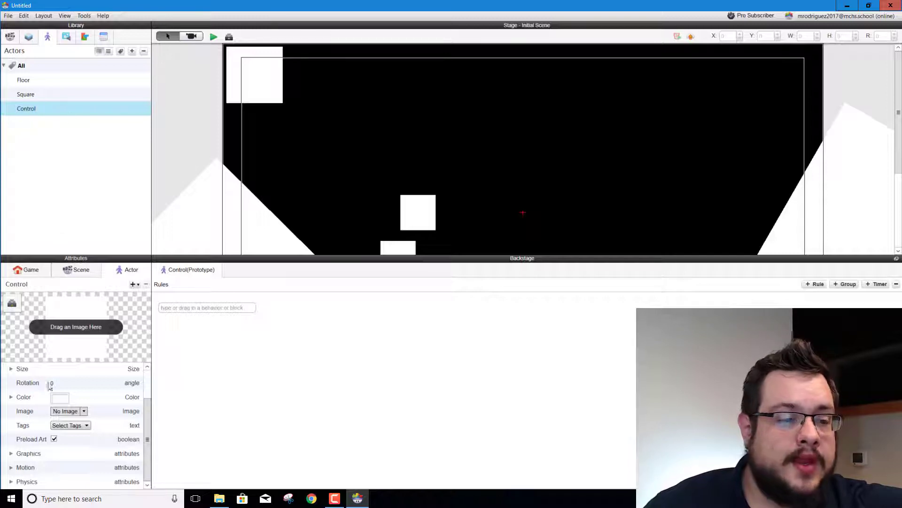
pyautogui.click(12, 398)
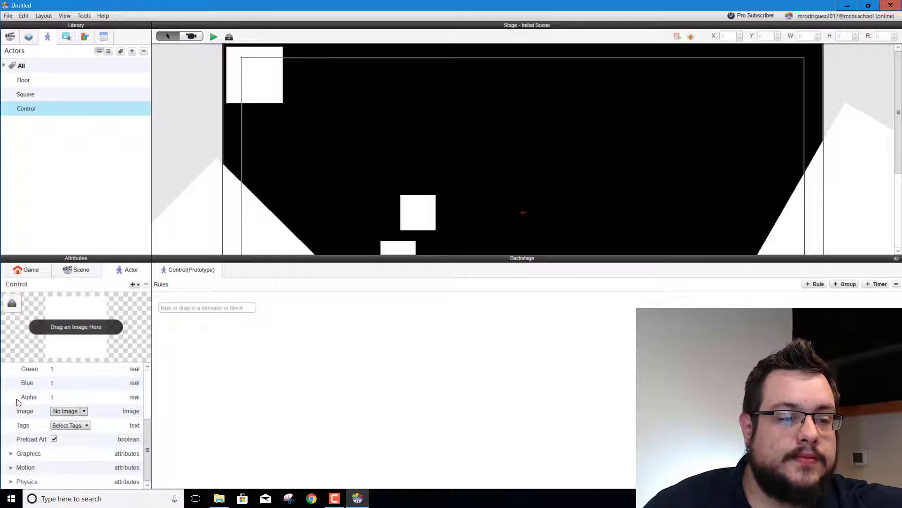
pyautogui.click(57, 396)
pyautogui.press('BackSpace')
pyautogui.write('0')
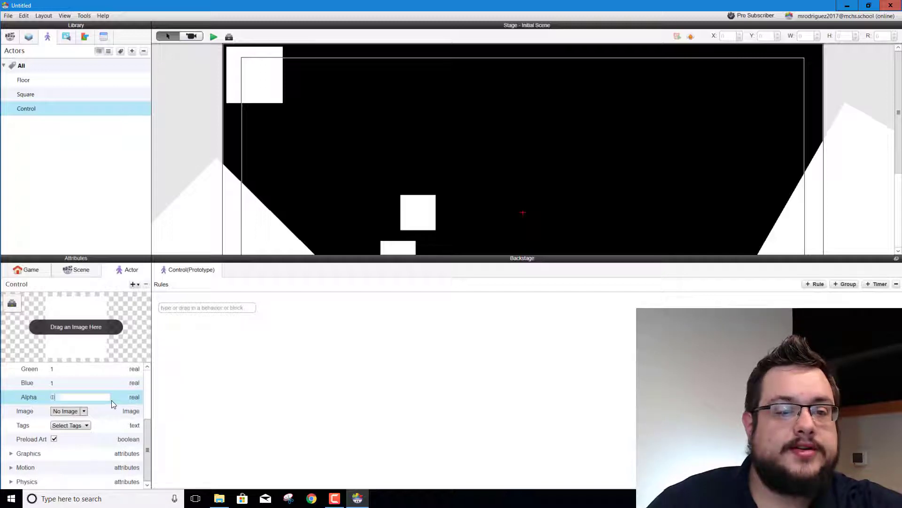
pyautogui.press('Return')
pyautogui.click(245, 87)
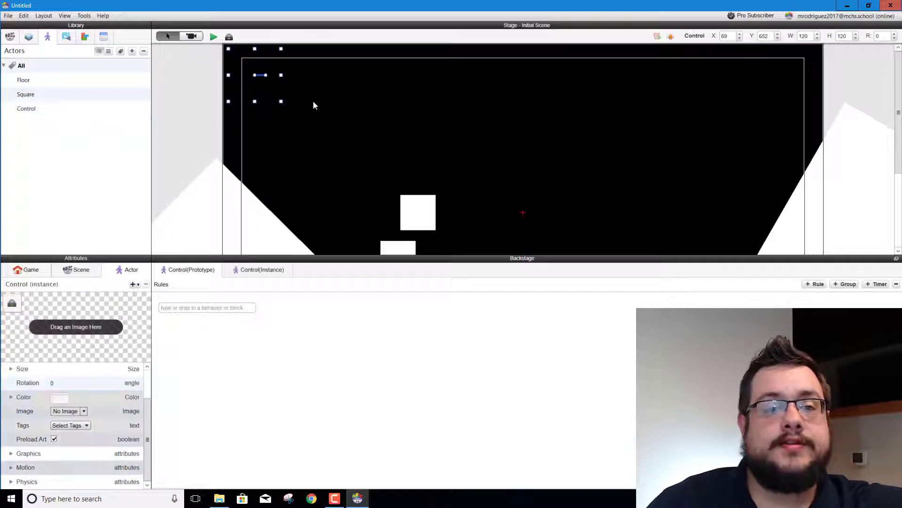
pyautogui.click(254, 129)
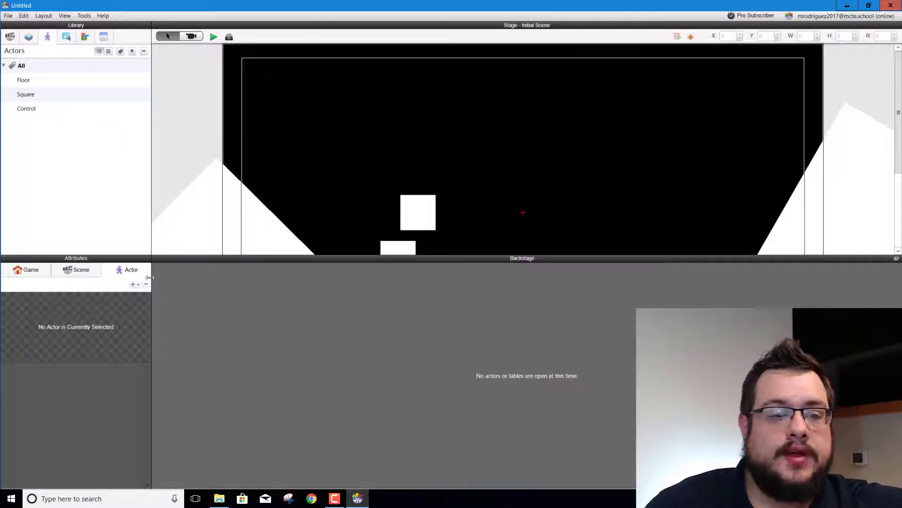
# Step: Add a rule to the Control actor with a Mouse Button condition set to down
pyautogui.click(46, 101)
pyautogui.click(37, 111)
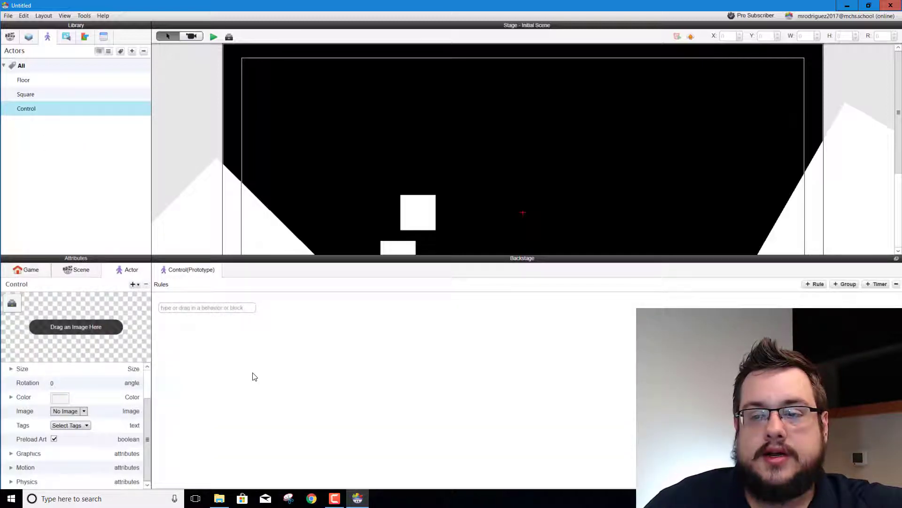
pyautogui.click(817, 284)
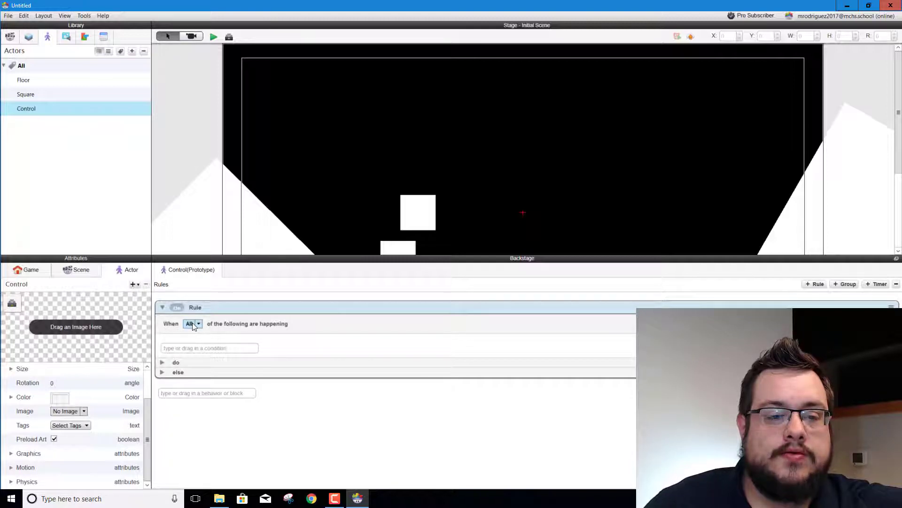
pyautogui.click(250, 348)
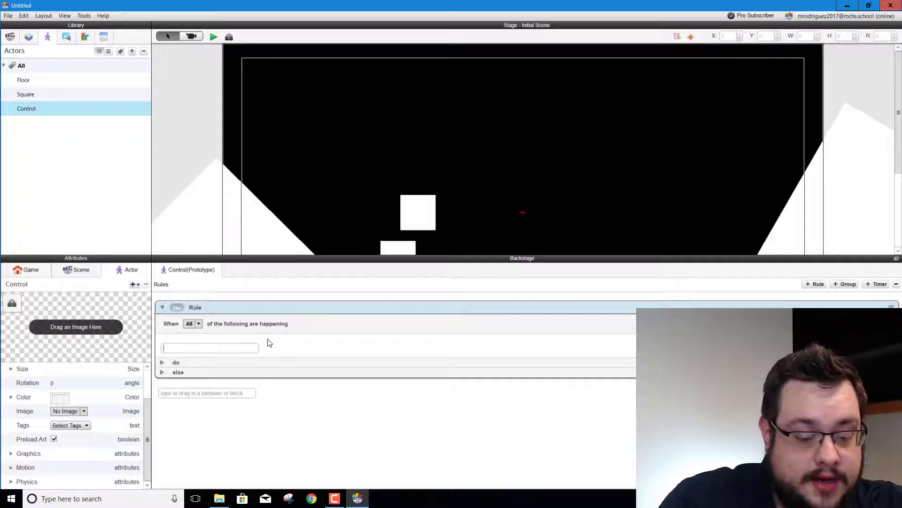
pyautogui.write('mouse button')
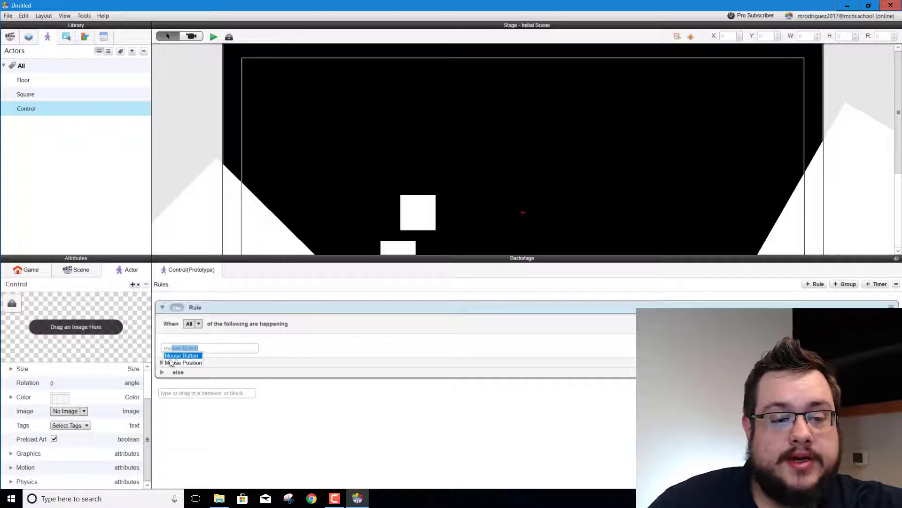
pyautogui.click(186, 356)
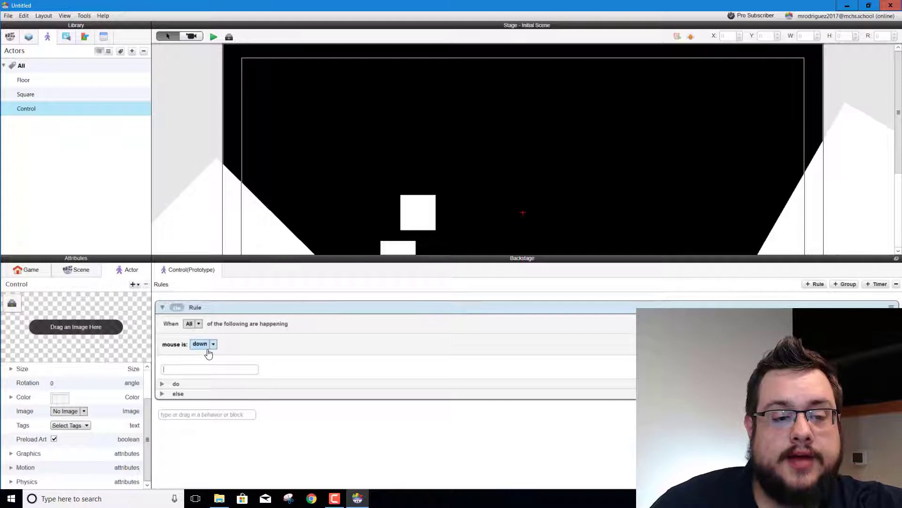
# Step: Add a Spawn Actor behavior to the rule's do section and set it to spawn the Square actor
pyautogui.click(162, 384)
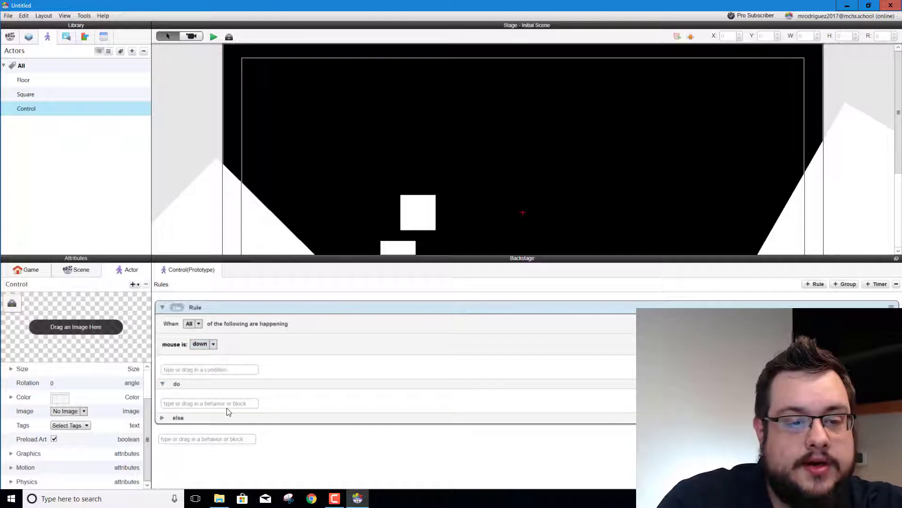
pyautogui.click(203, 403)
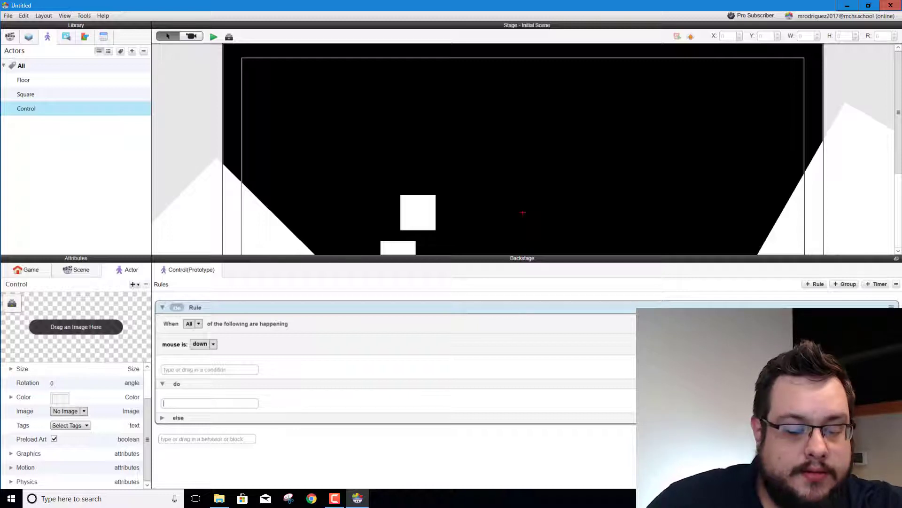
pyautogui.write('spawn Actor')
pyautogui.press('Return')
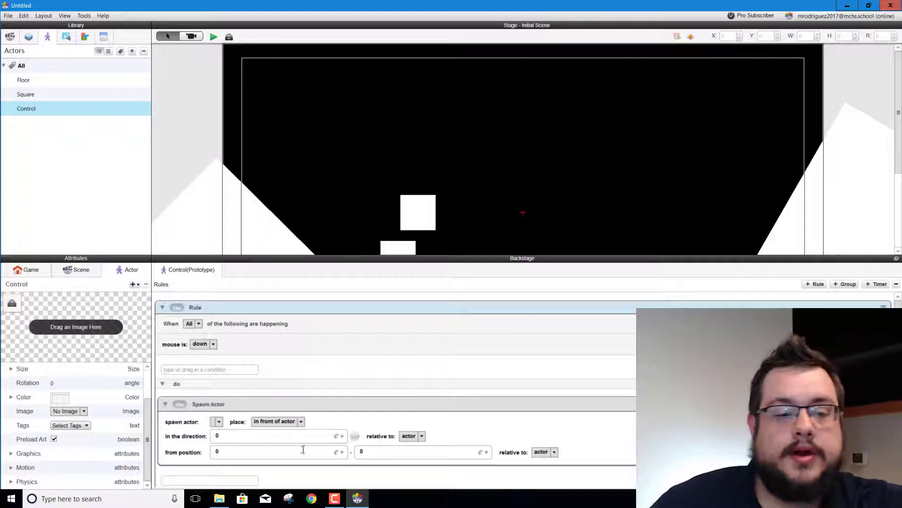
pyautogui.click(216, 421)
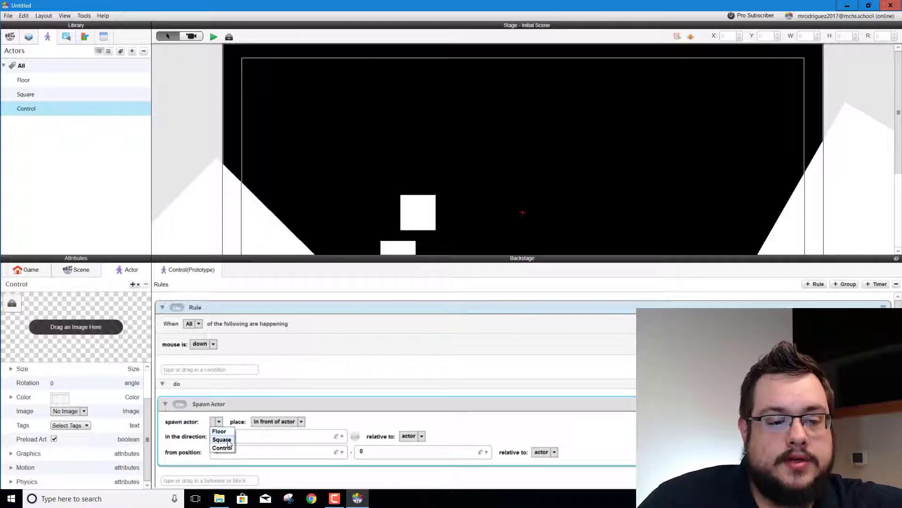
pyautogui.click(219, 433)
pyautogui.scroll(-1, 348, 410)
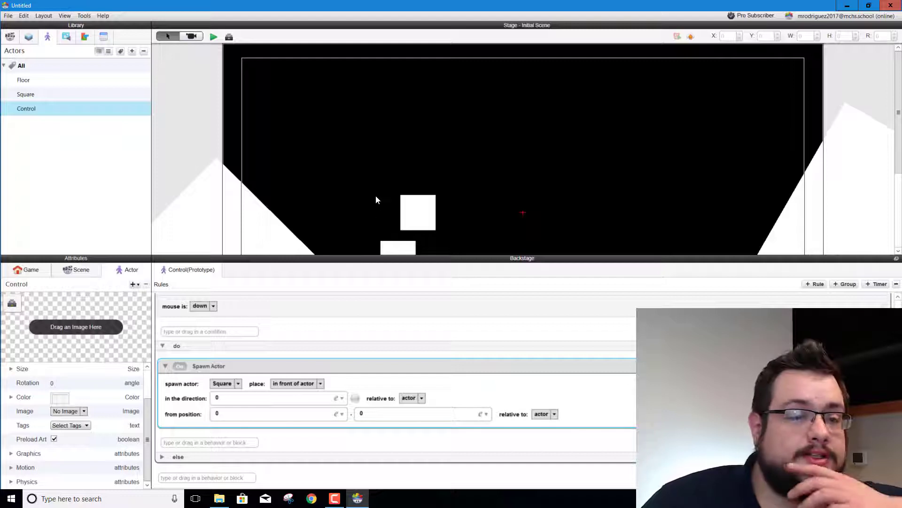
# Step: Preview the scene twice to test spawning squares with the Control actor's mouse rule
pyautogui.click(214, 37)
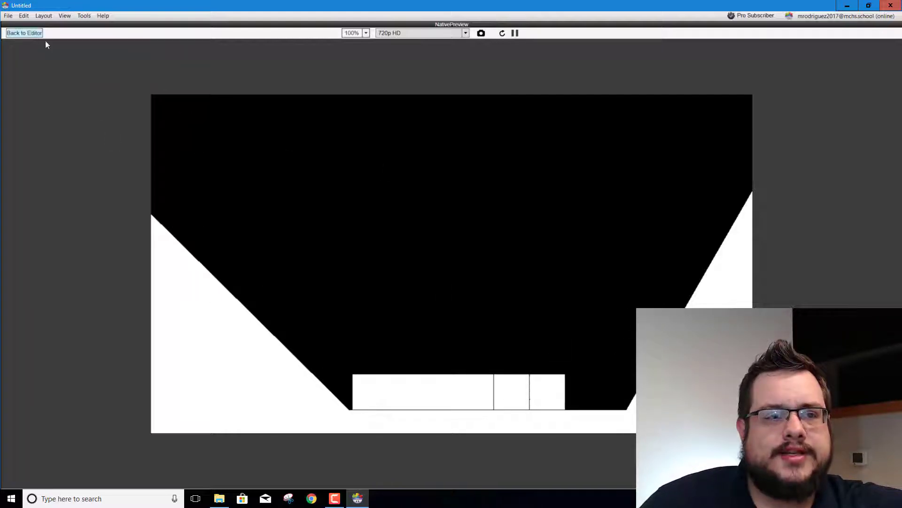
pyautogui.click(33, 34)
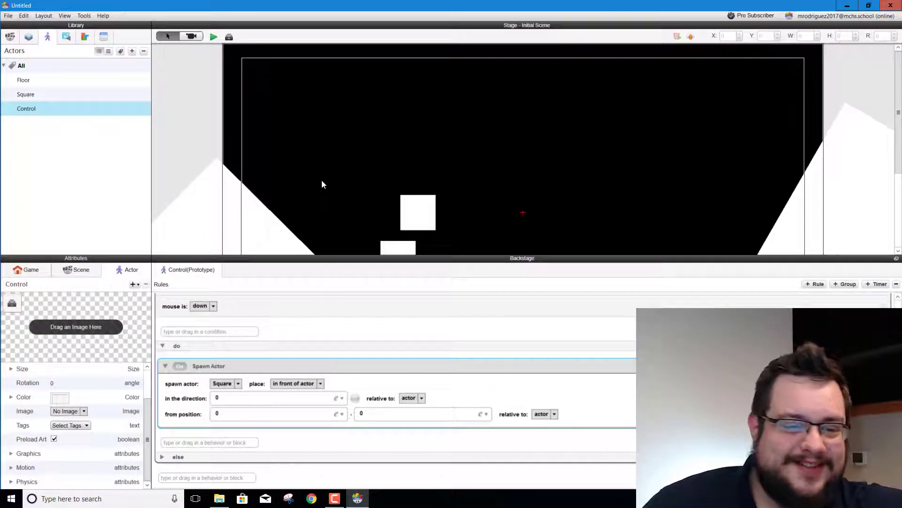
pyautogui.click(214, 37)
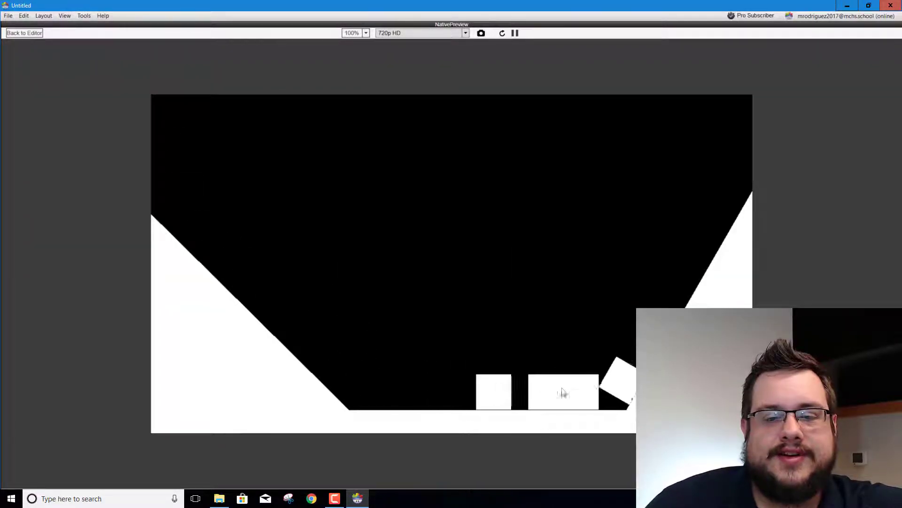
pyautogui.click(25, 33)
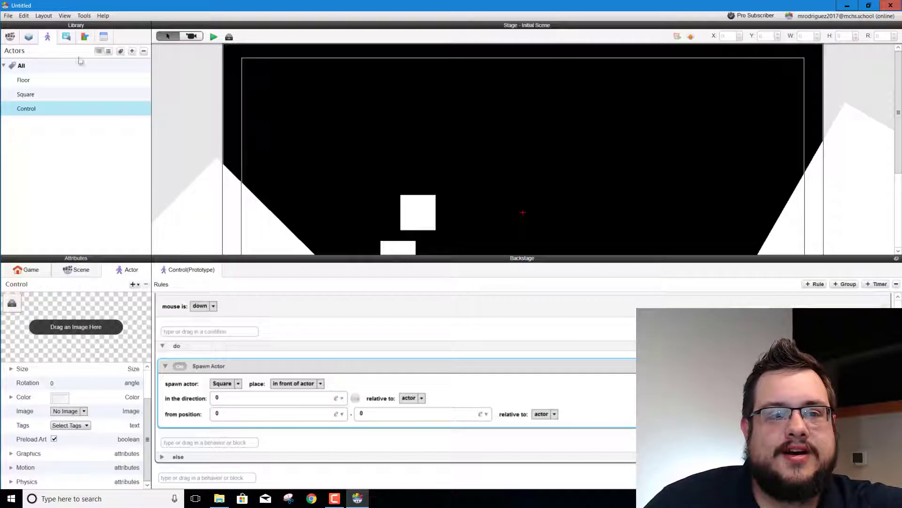
pyautogui.click(270, 71)
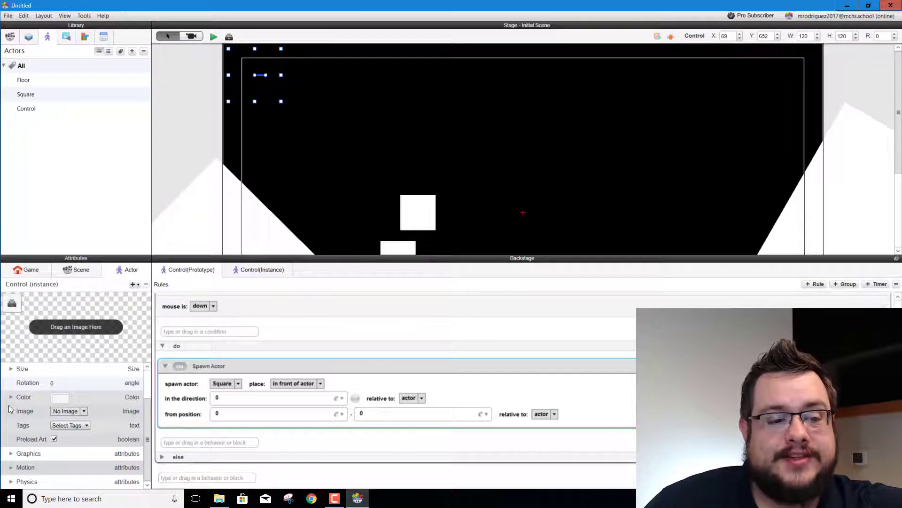
pyautogui.click(62, 400)
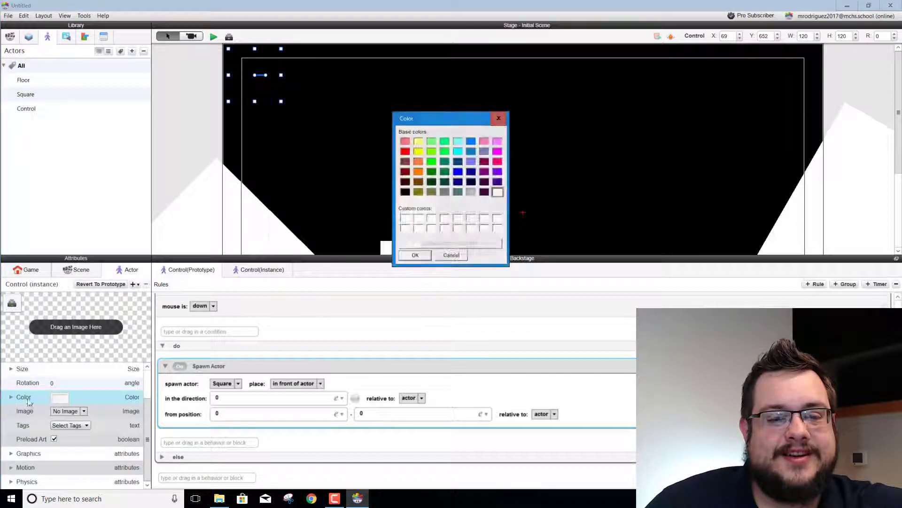
pyautogui.click(413, 254)
# Step: Set the Control actor's color alpha to 1 and change its color to red
pyautogui.click(46, 109)
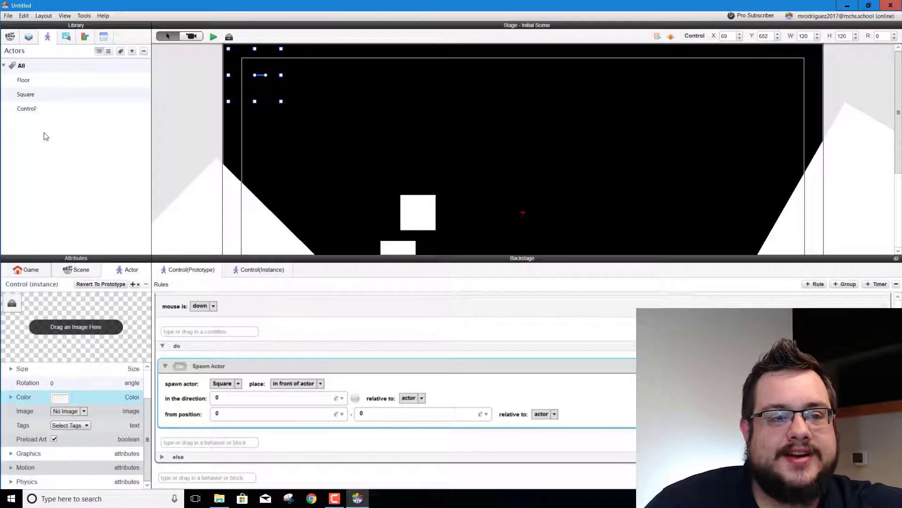
pyautogui.click(11, 397)
pyautogui.click(55, 398)
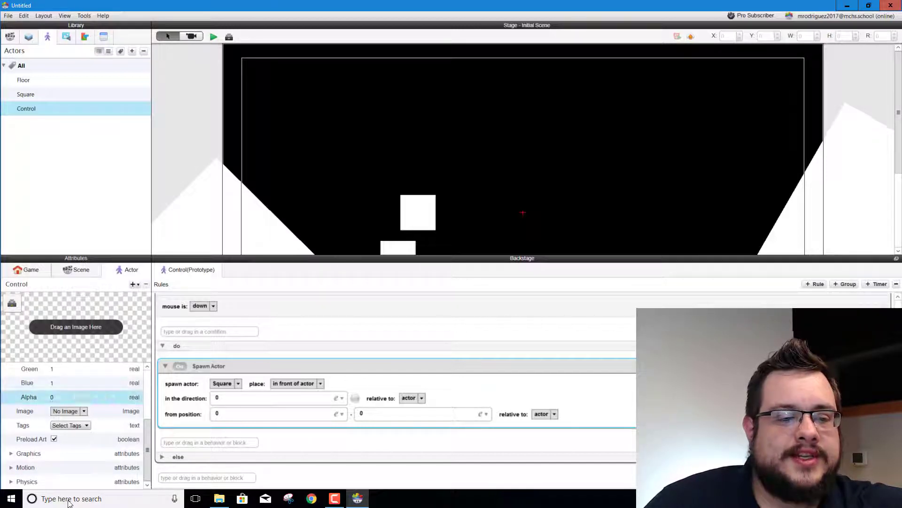
pyautogui.press('Return')
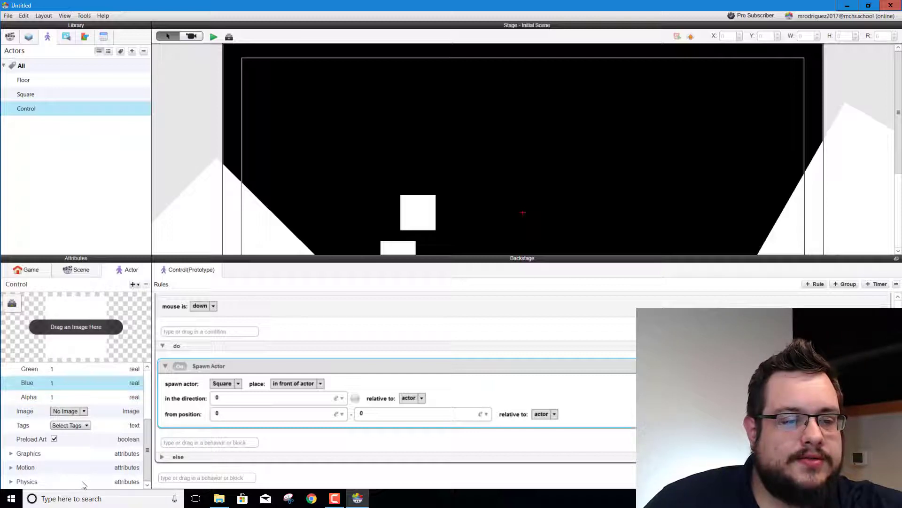
pyautogui.scroll(3, 66, 390)
pyautogui.click(59, 408)
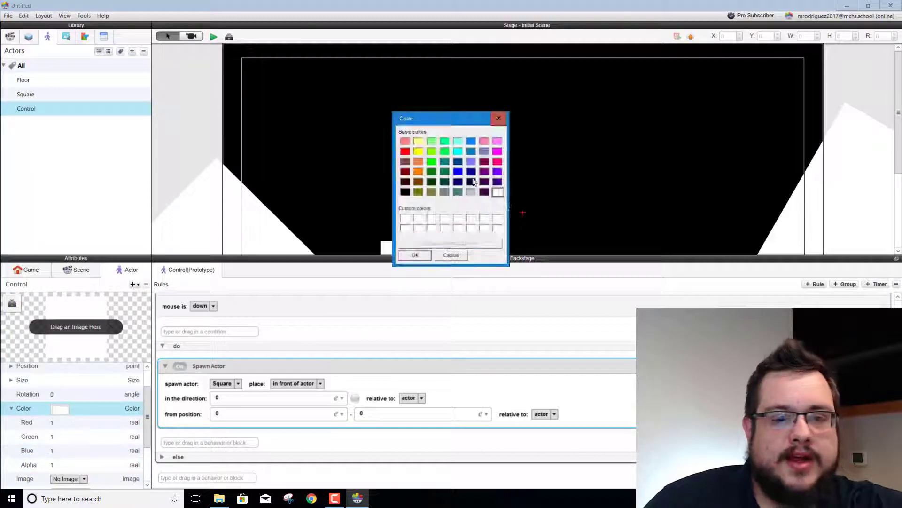
pyautogui.click(405, 150)
pyautogui.click(415, 258)
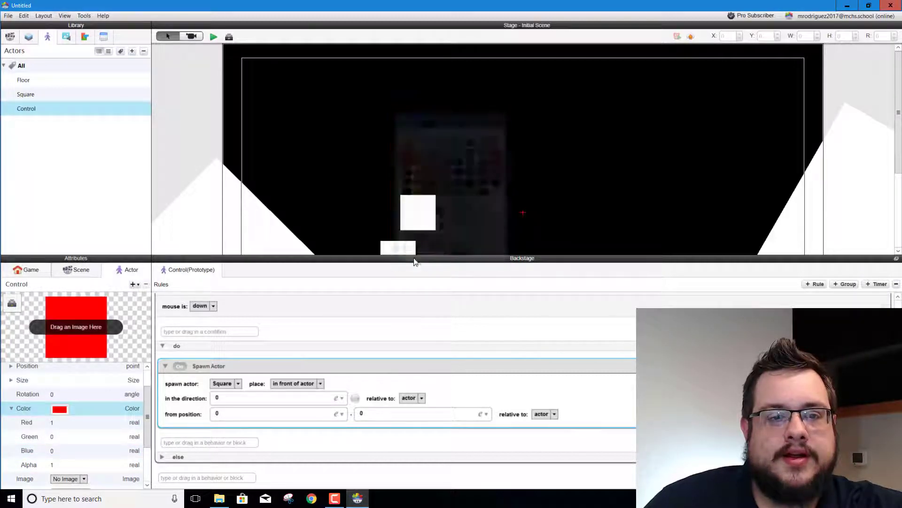
# Step: Replace the stage's Control instance with a new one in the scene's upper-left corner at about X 88, Y 643, and preview the scene
pyautogui.click(259, 69)
pyautogui.click(210, 73)
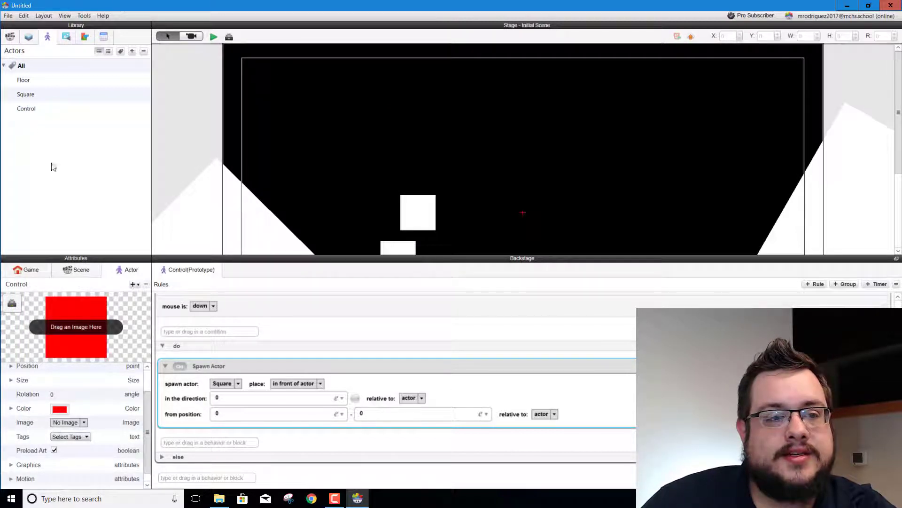
pyautogui.moveTo(39, 113); pyautogui.dragTo(261, 61)
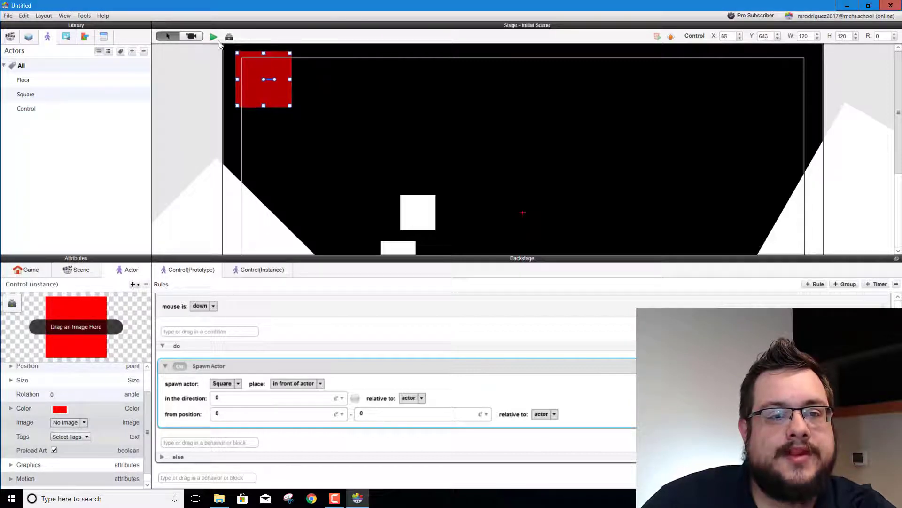
pyautogui.click(213, 37)
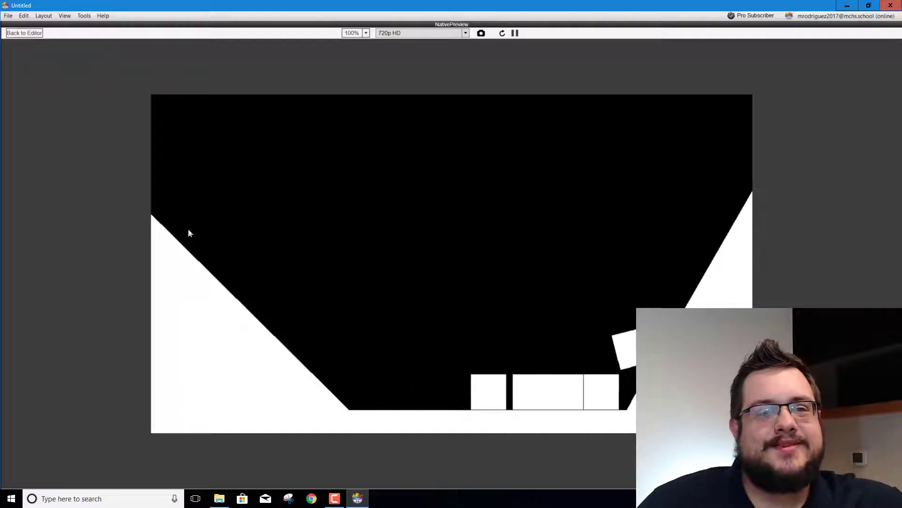
pyautogui.click(25, 34)
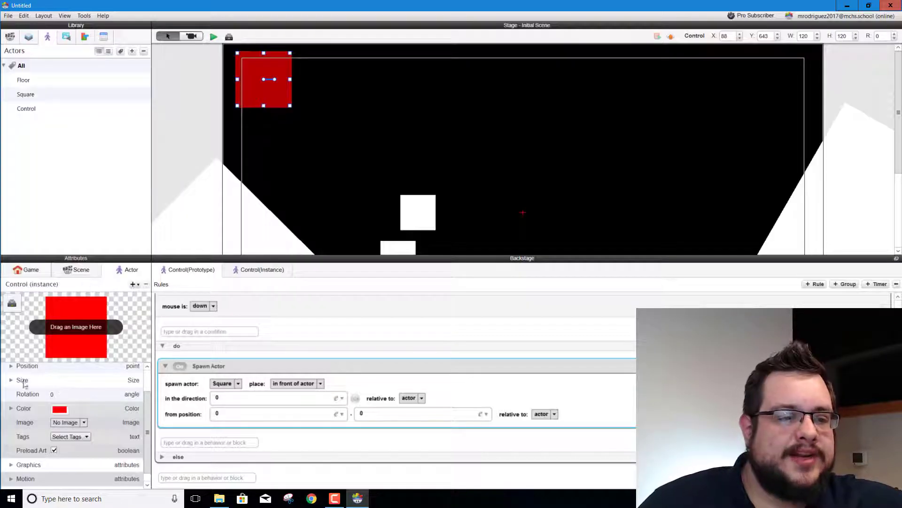
# Step: Turn off the Movable option in the Control actor's physics attributes
pyautogui.click(33, 94)
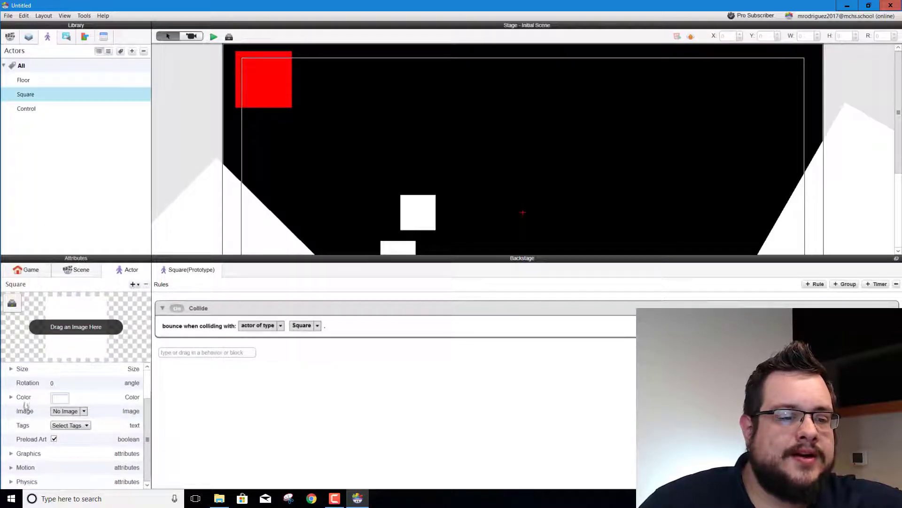
pyautogui.click(28, 108)
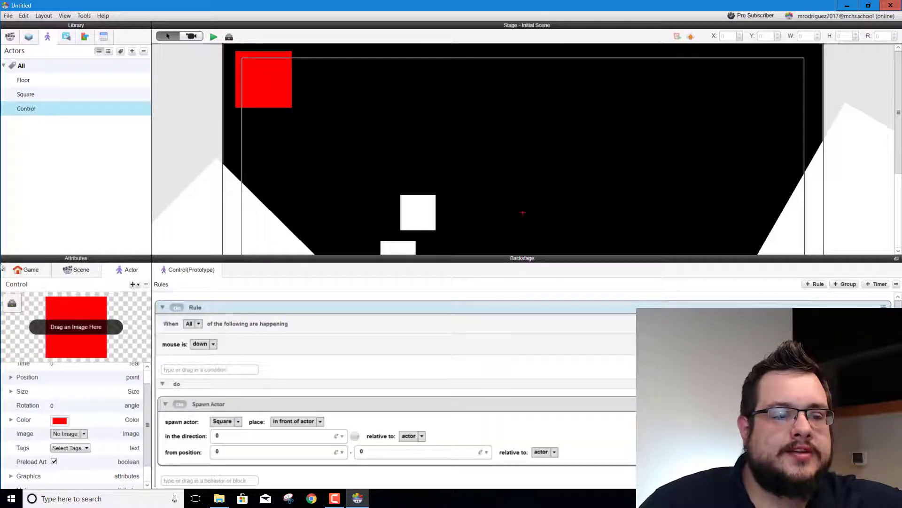
pyautogui.scroll(-2, 18, 470)
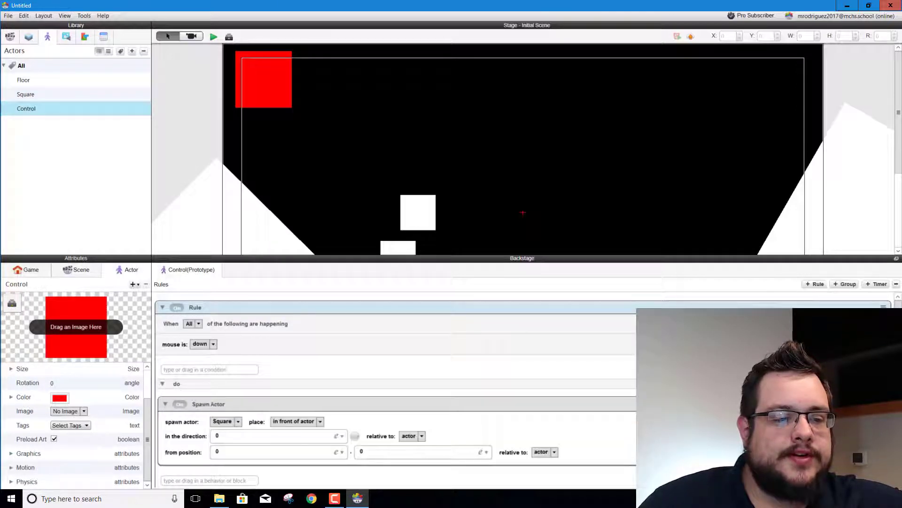
pyautogui.click(24, 482)
pyautogui.scroll(-4, 63, 459)
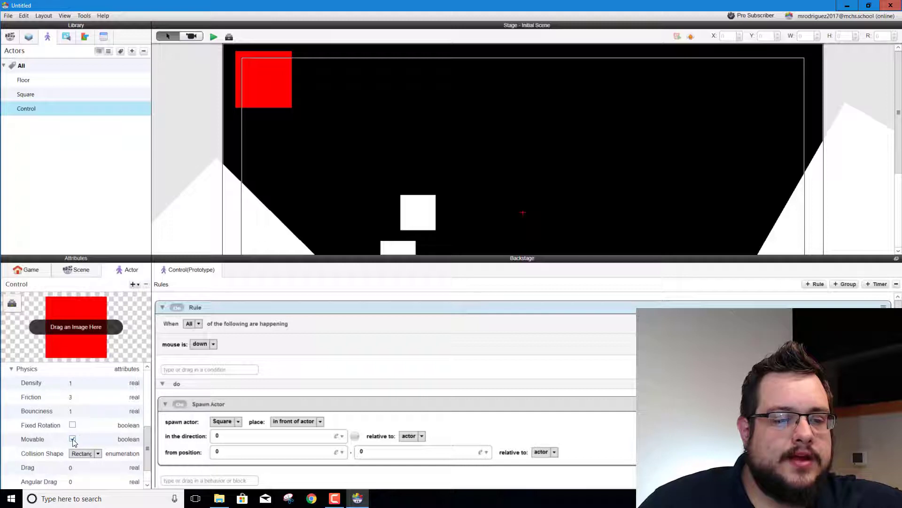
# Step: Preview the scene and test spawning squares from the red Control actor with the mouse
pyautogui.click(212, 38)
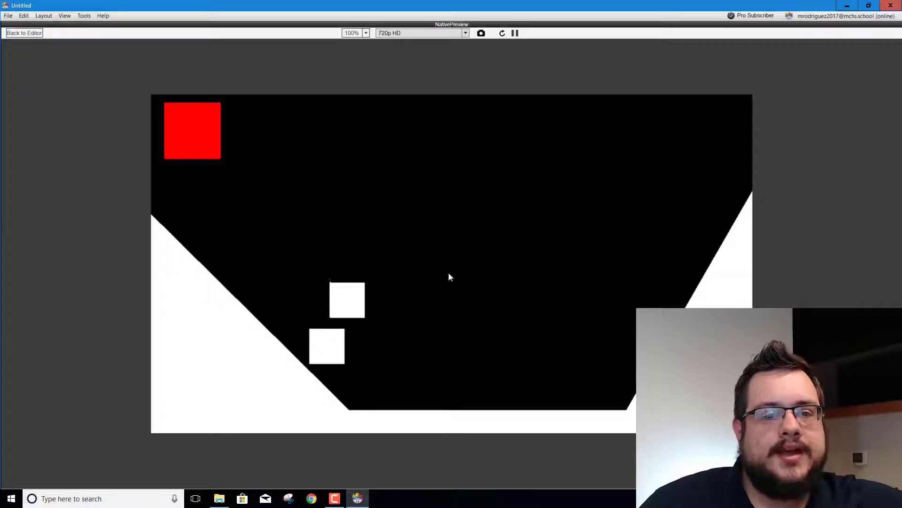
pyautogui.click(448, 277)
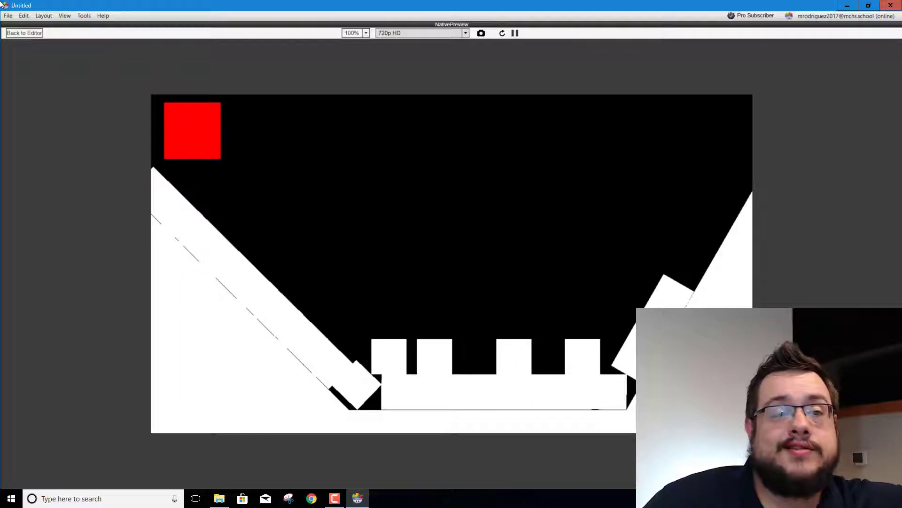
pyautogui.click(44, 37)
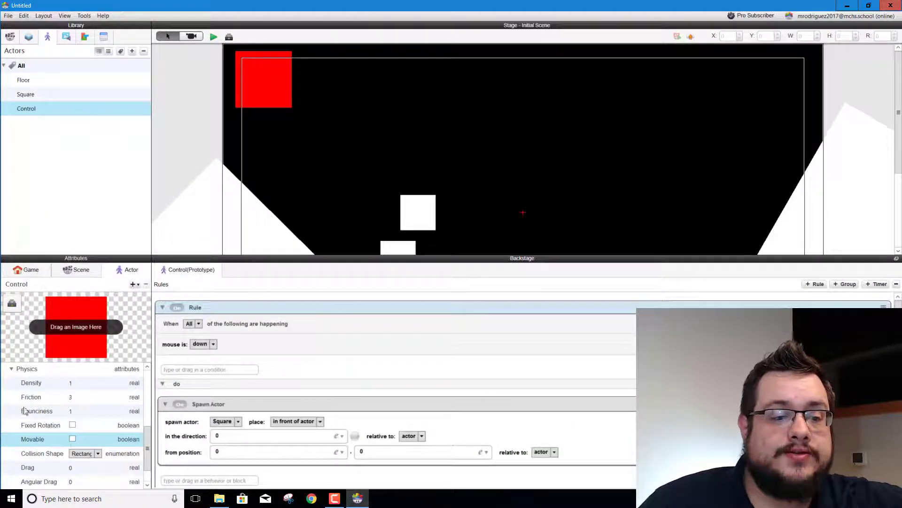
# Step: Set the Control actor's color alpha to 0 to make it invisible
pyautogui.scroll(3, 33, 383)
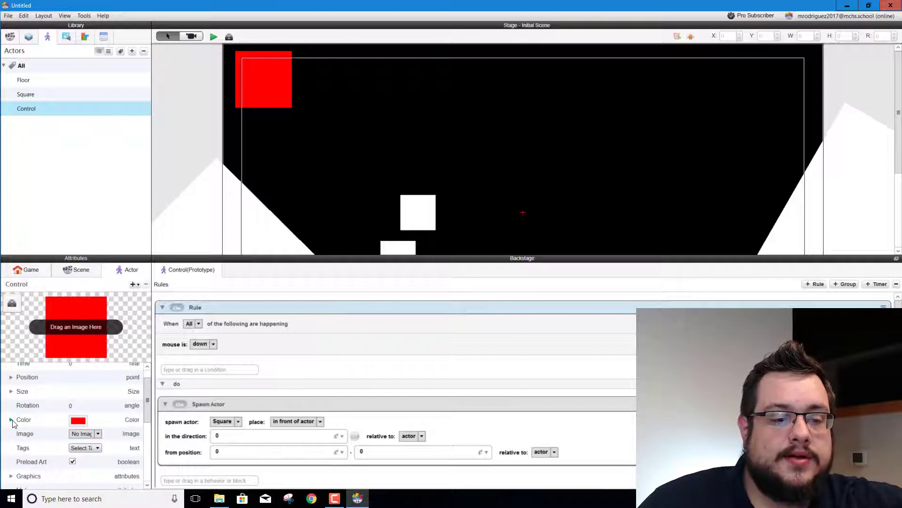
pyautogui.click(38, 424)
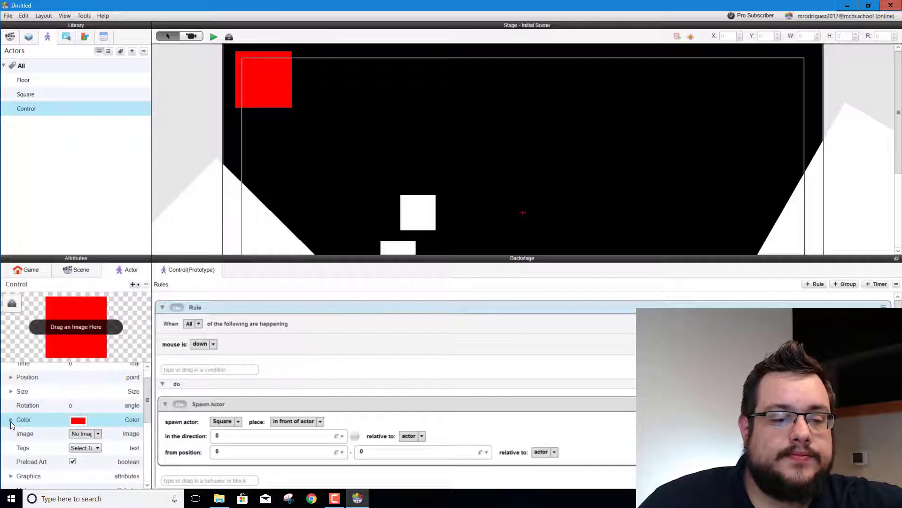
pyautogui.click(11, 420)
pyautogui.doubleClick(75, 476)
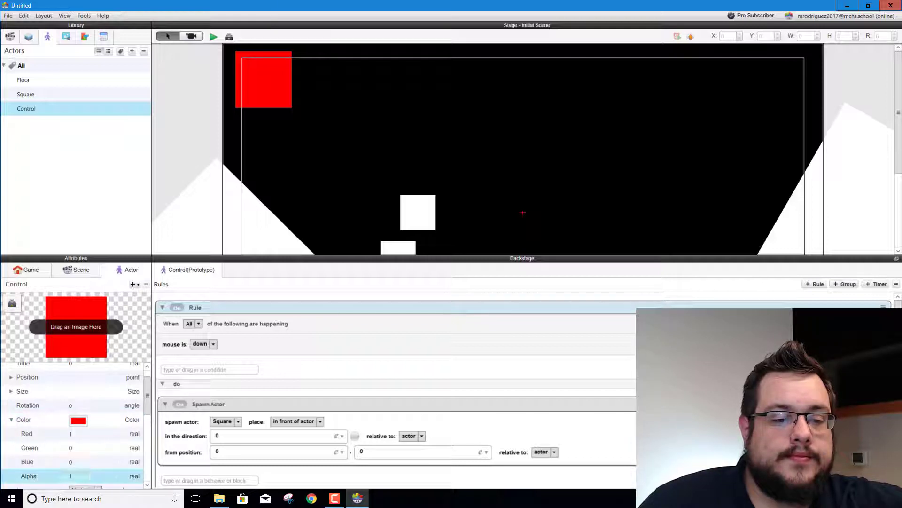
pyautogui.write('0')
pyautogui.press('Return')
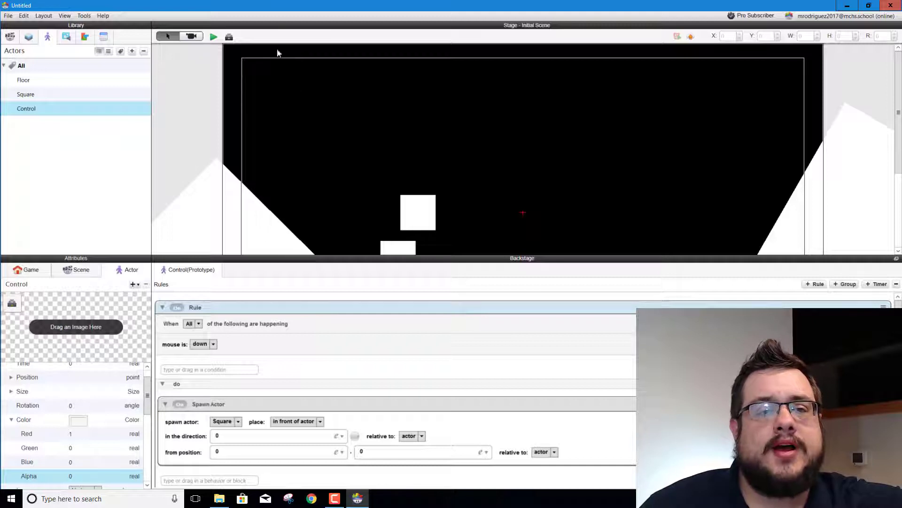
# Step: Delete the two Square instances placed on the stage
pyautogui.scroll(-3, 305, 111)
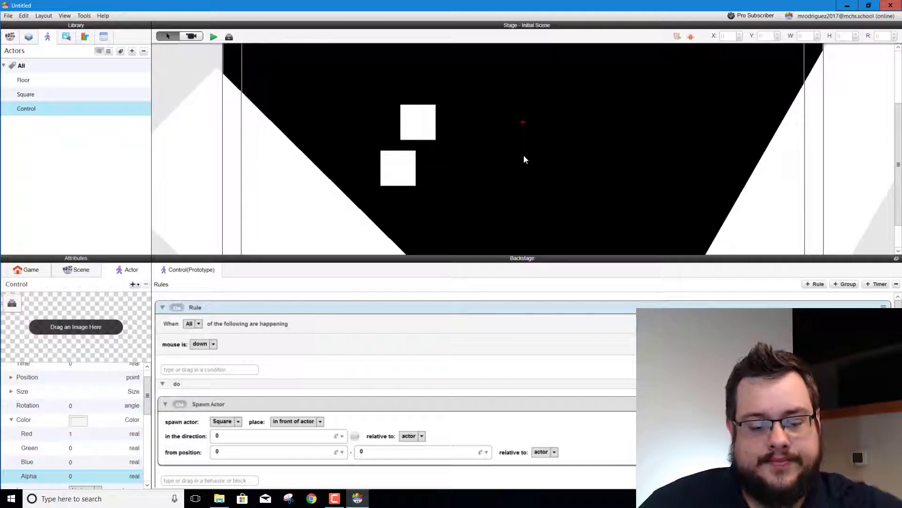
pyautogui.click(420, 124)
pyautogui.press('Delete')
pyautogui.click(399, 171)
pyautogui.press('Delete')
pyautogui.scroll(3, 400, 172)
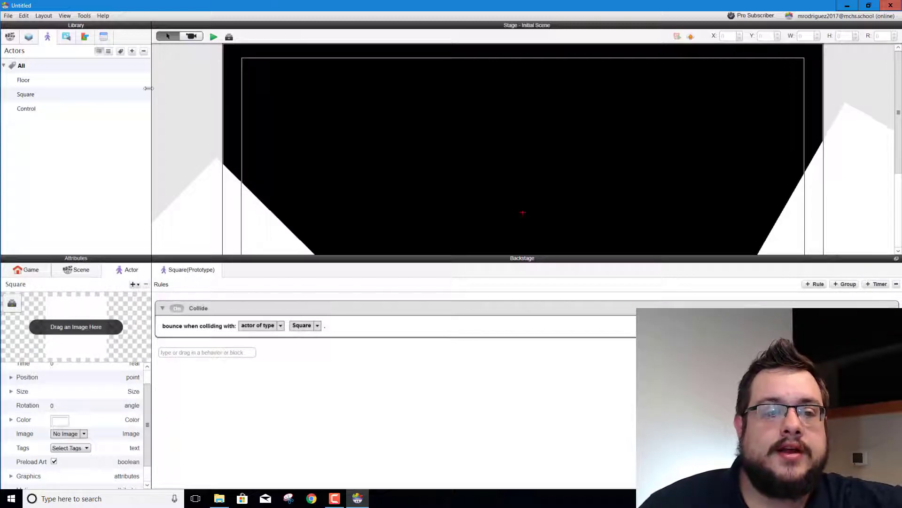
# Step: Set the X spawn position in the Control actor's Spawn Actor behavior to the mouse's X position attribute, game.Mouse.position.x
pyautogui.click(50, 109)
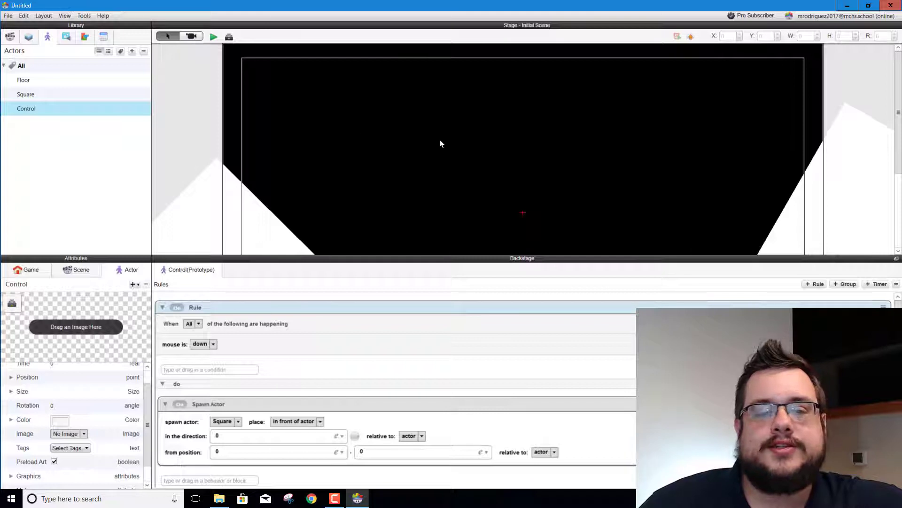
pyautogui.scroll(-1, 473, 378)
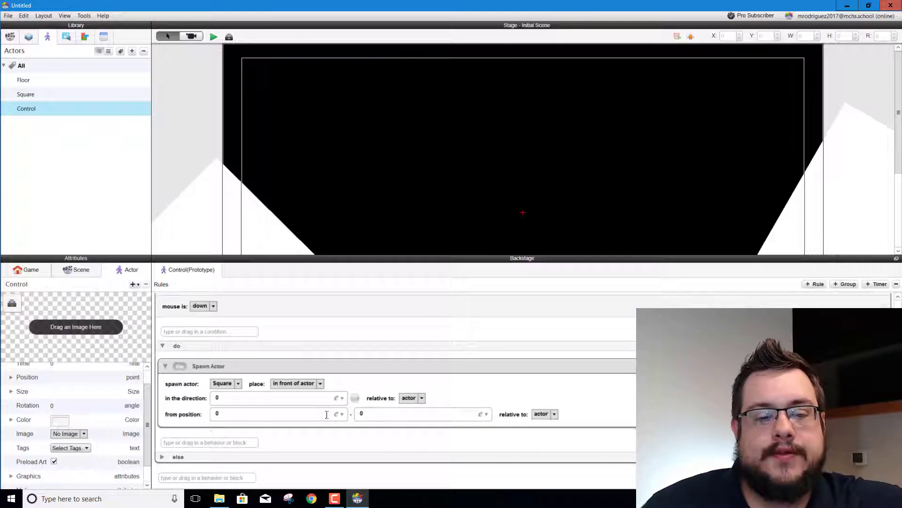
pyautogui.click(342, 419)
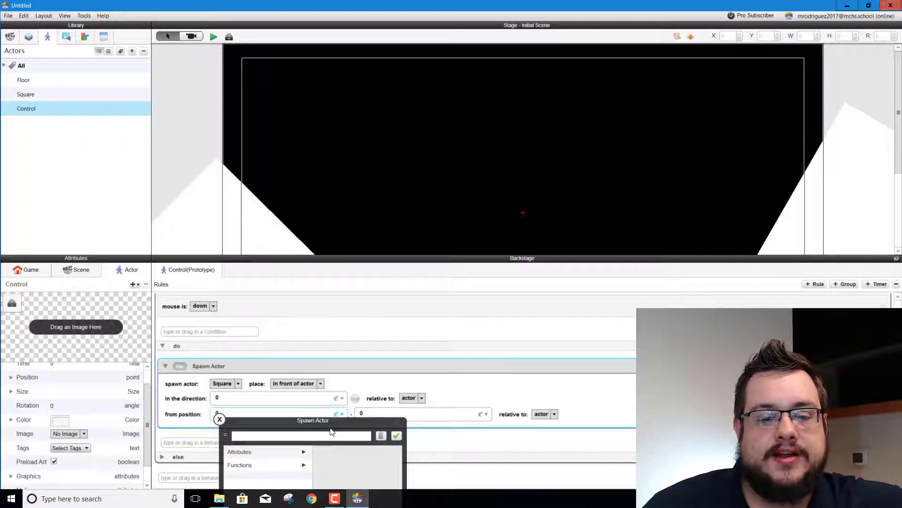
pyautogui.moveTo(327, 422); pyautogui.dragTo(362, 311)
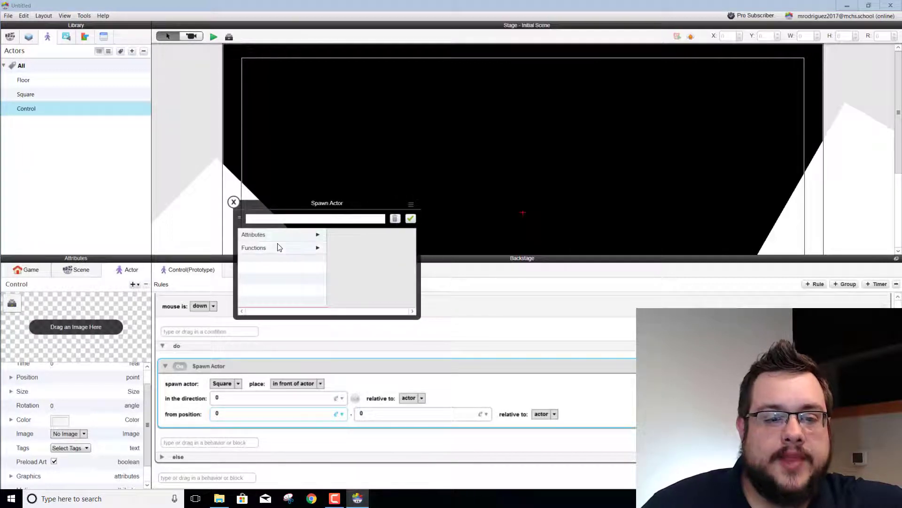
pyautogui.click(281, 248)
pyautogui.click(297, 233)
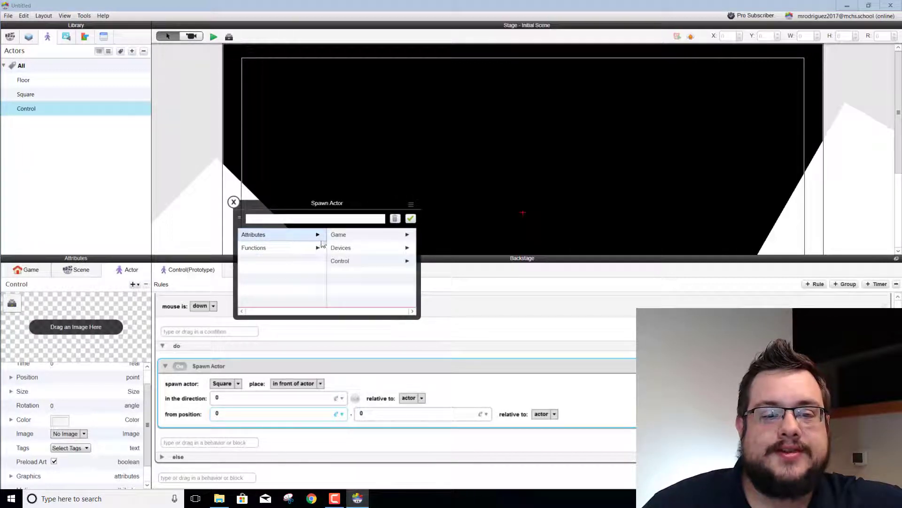
pyautogui.click(358, 234)
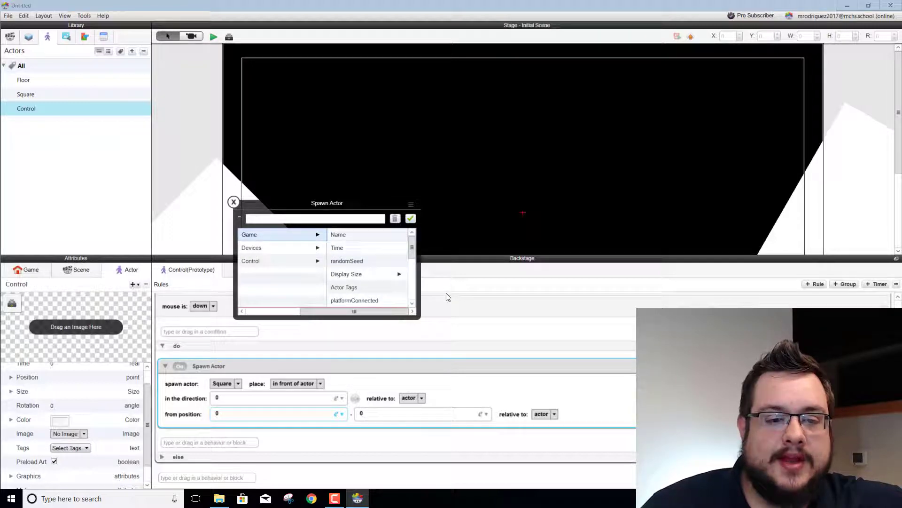
pyautogui.scroll(-5, 368, 252)
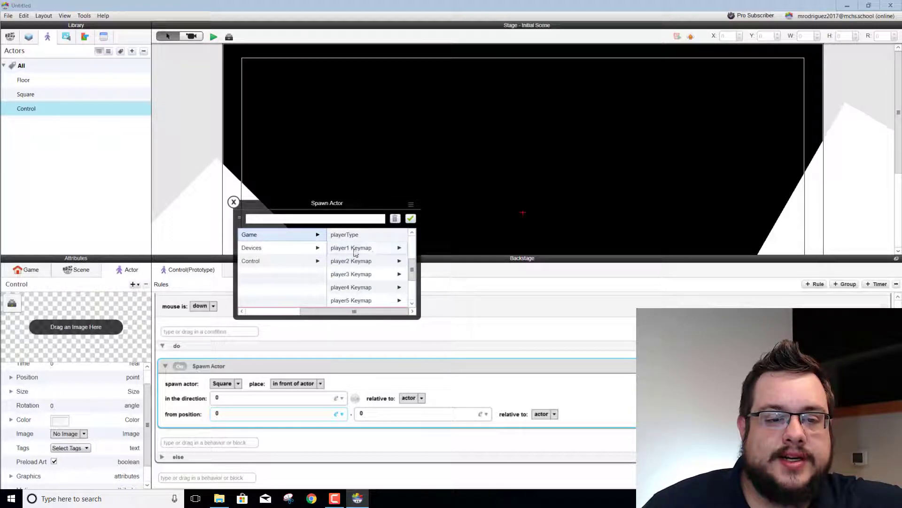
pyautogui.click(335, 236)
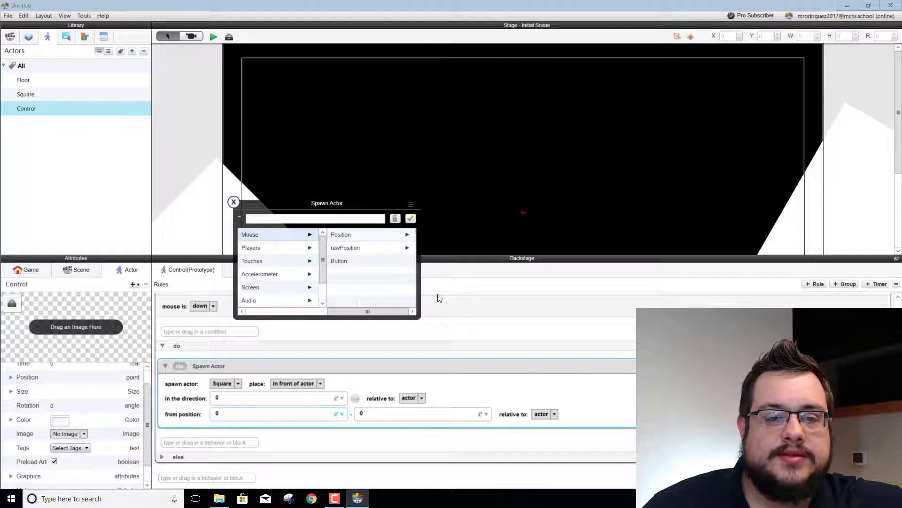
pyautogui.click(352, 237)
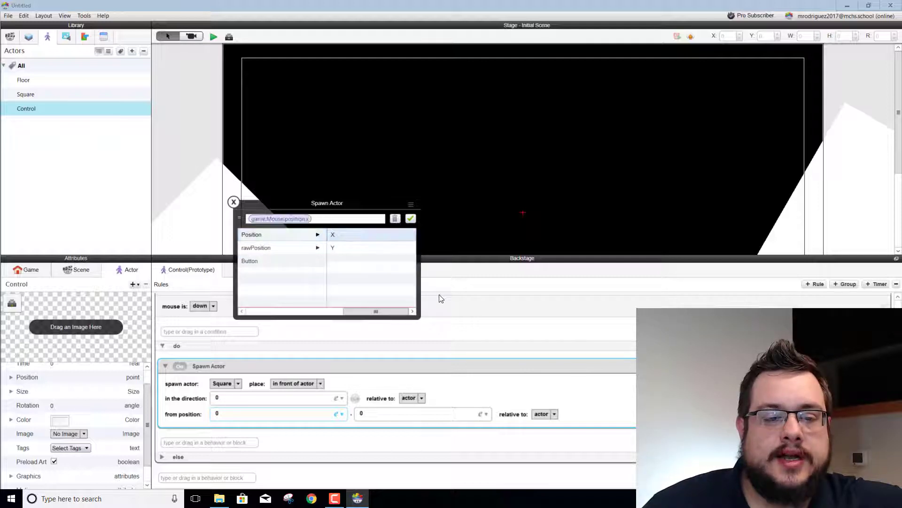
pyautogui.click(513, 281)
# Step: Set the Y spawn position in the Control actor's Spawn Actor behavior to the mouse's Y position attribute, game.Mouse.position.y
pyautogui.click(486, 414)
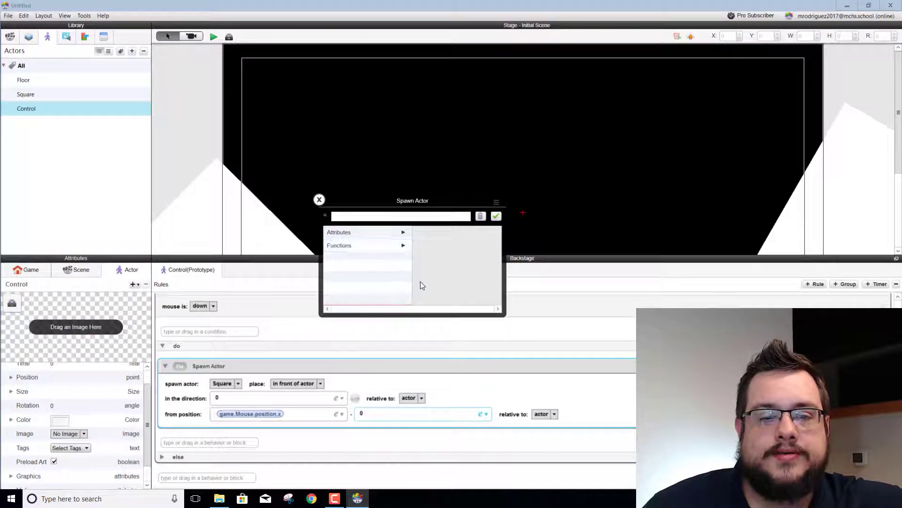
pyautogui.click(338, 233)
pyautogui.click(440, 246)
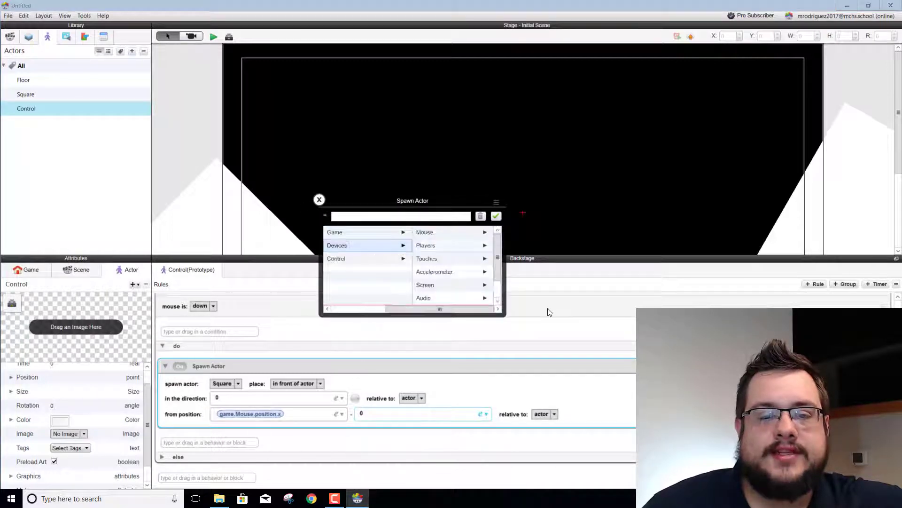
pyautogui.click(439, 235)
pyautogui.click(441, 237)
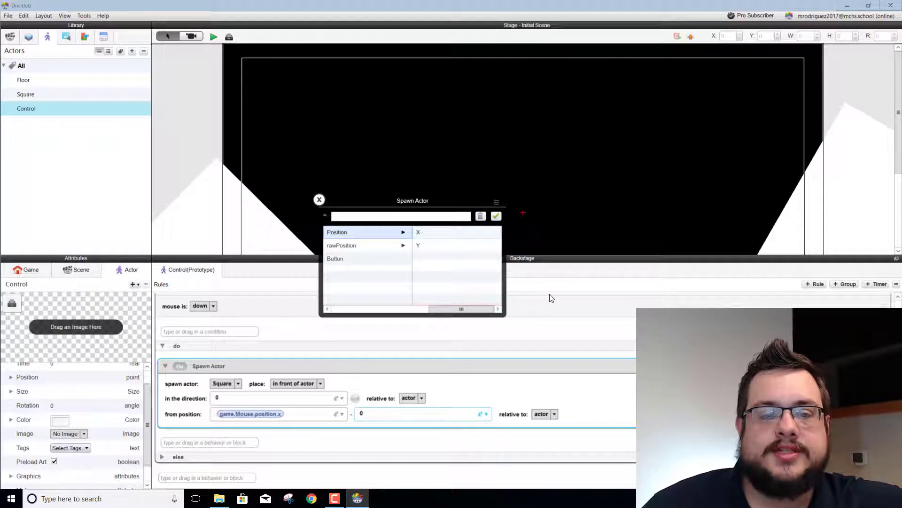
pyautogui.click(426, 244)
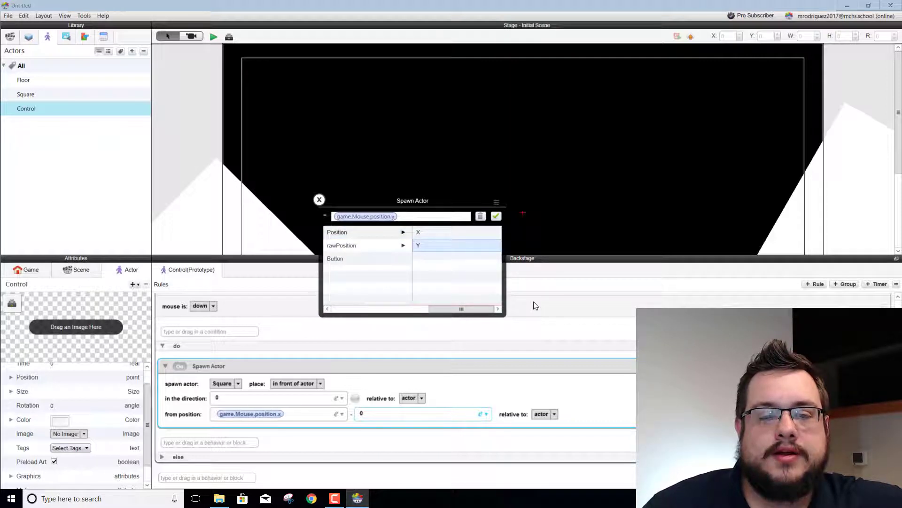
pyautogui.click(496, 216)
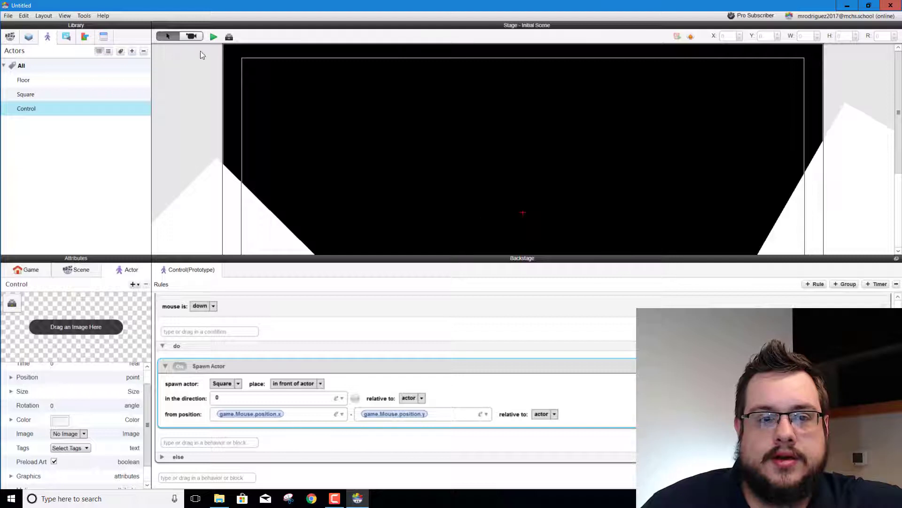
# Step: Preview the scene, test spawning squares at several mouse positions, and return to the editor
pyautogui.click(213, 36)
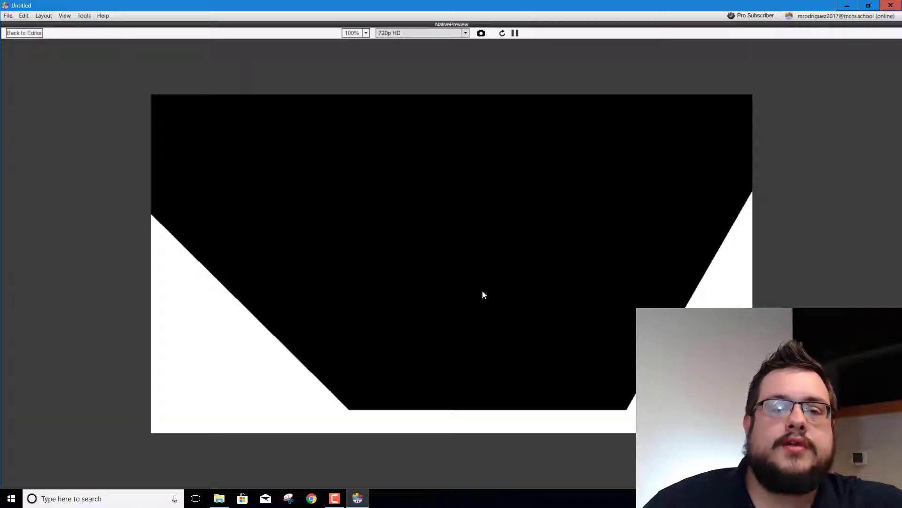
pyautogui.click(427, 257)
pyautogui.click(249, 217)
pyautogui.click(222, 219)
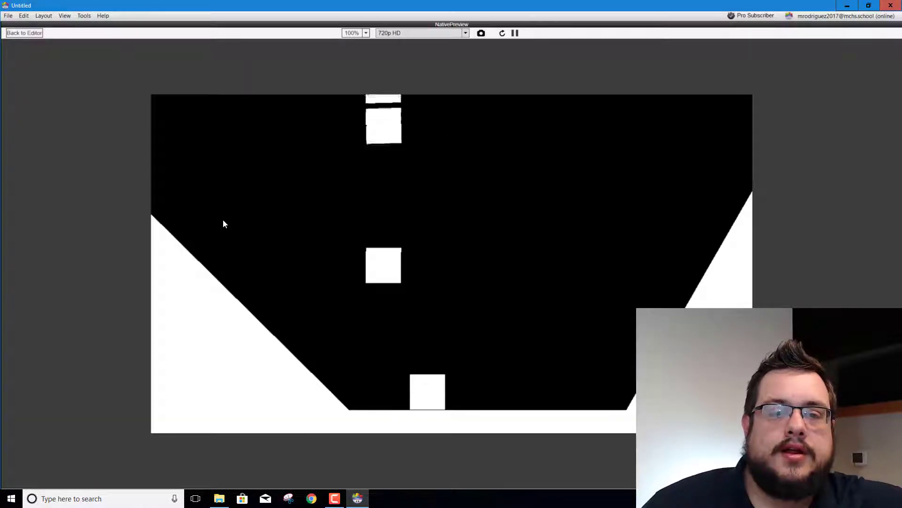
pyautogui.click(24, 32)
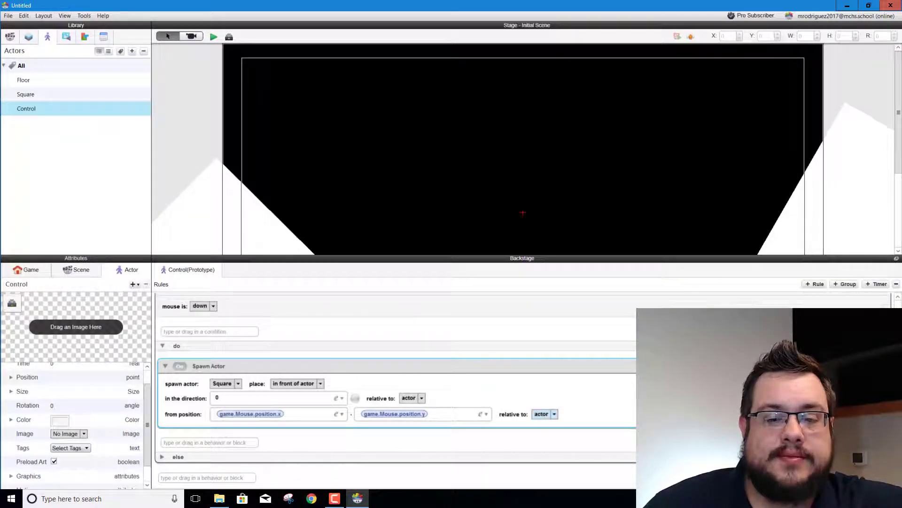
# Step: Make the Spawn Actor behavior's from position relative to the scene
pyautogui.click(543, 413)
pyautogui.click(543, 430)
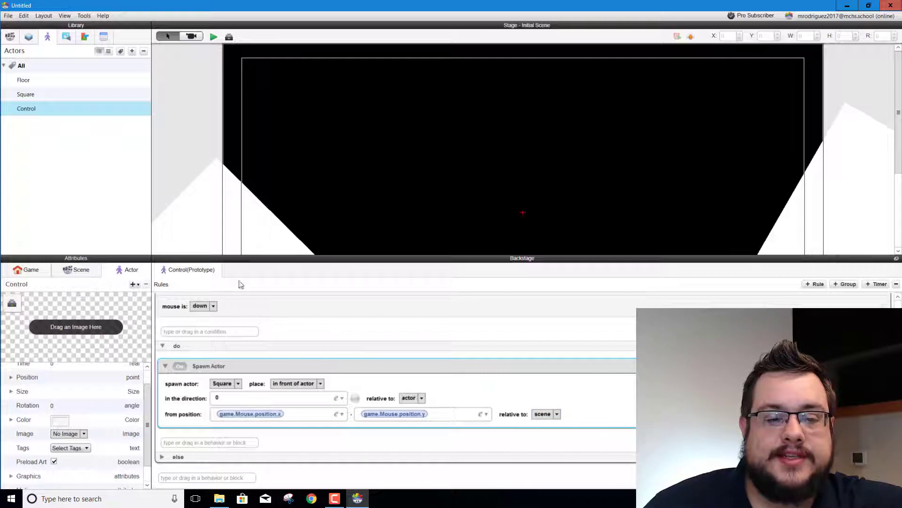
# Step: Preview the scene again, spawn many squares at mouse positions all over the stage, and return to the editor
pyautogui.click(213, 36)
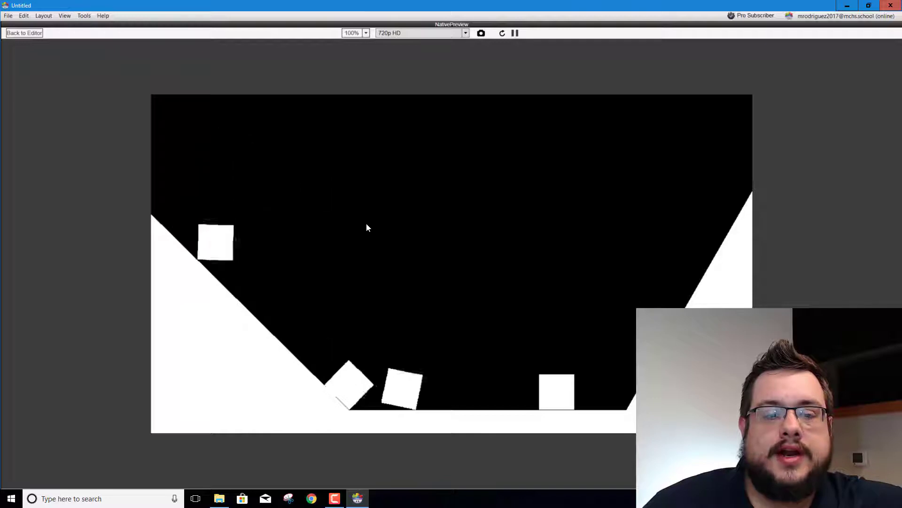
pyautogui.click(366, 231)
pyautogui.click(479, 230)
pyautogui.click(586, 235)
pyautogui.click(587, 249)
pyautogui.click(390, 185)
pyautogui.click(425, 184)
pyautogui.click(494, 173)
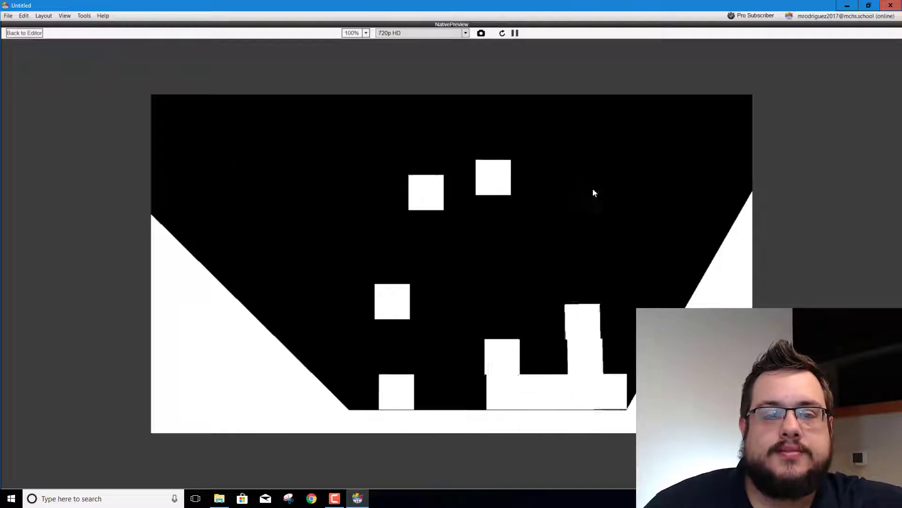
pyautogui.click(593, 191)
pyautogui.click(382, 207)
pyautogui.click(333, 206)
pyautogui.click(460, 278)
pyautogui.click(310, 186)
pyautogui.click(186, 148)
pyautogui.click(221, 156)
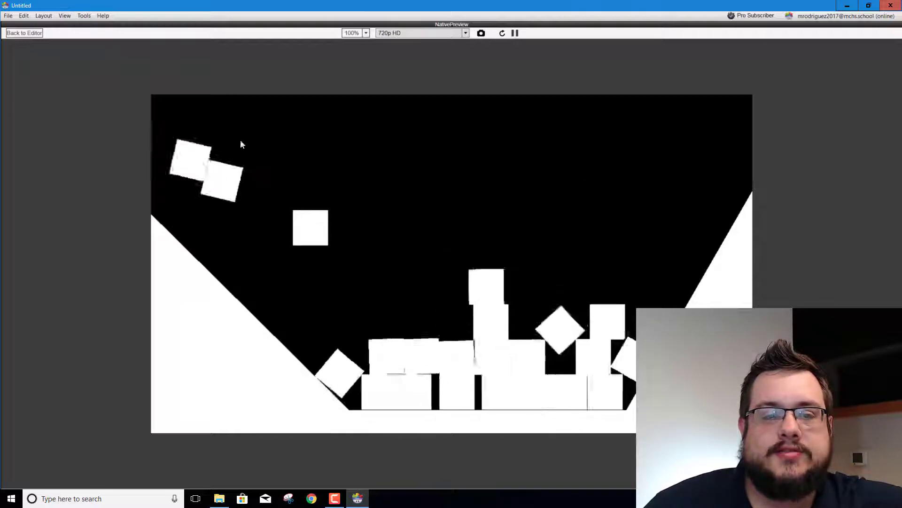
pyautogui.click(314, 123)
pyautogui.click(411, 118)
pyautogui.click(475, 151)
pyautogui.click(507, 160)
pyautogui.click(605, 230)
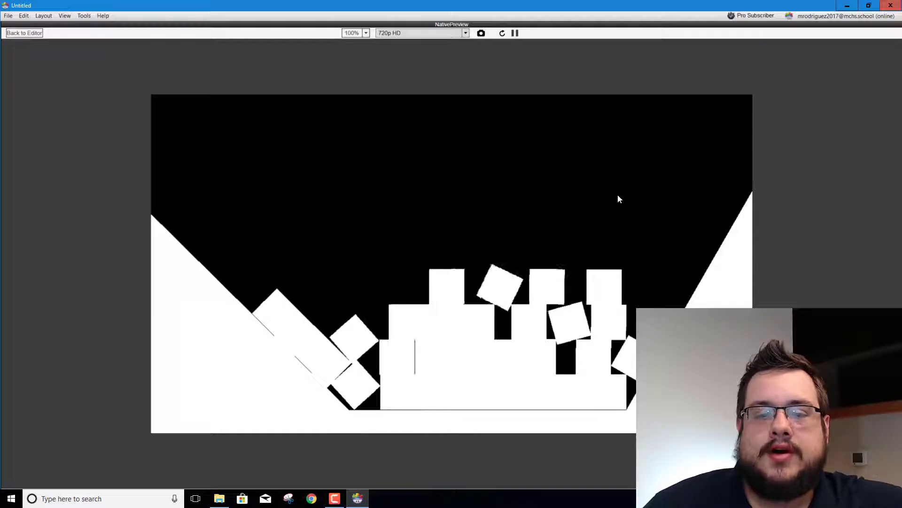
pyautogui.click(517, 206)
pyautogui.click(479, 185)
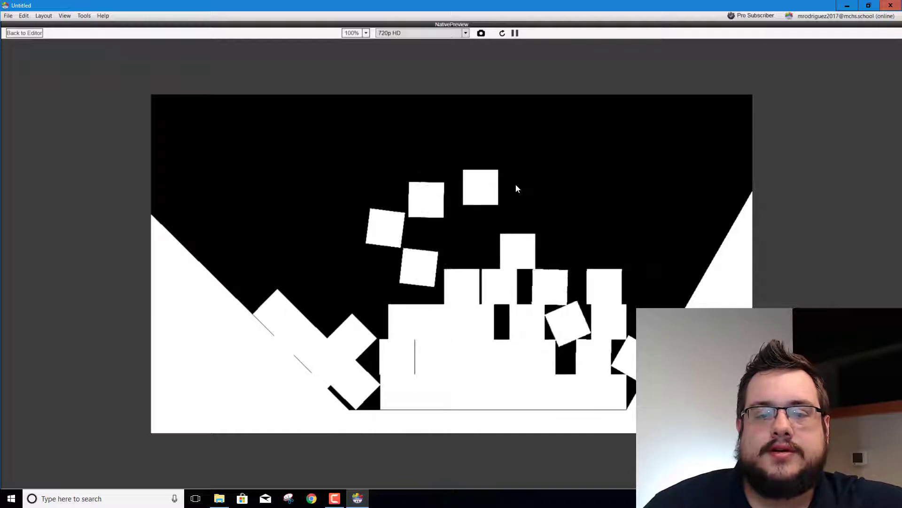
pyautogui.click(528, 187)
pyautogui.click(463, 195)
pyautogui.click(407, 200)
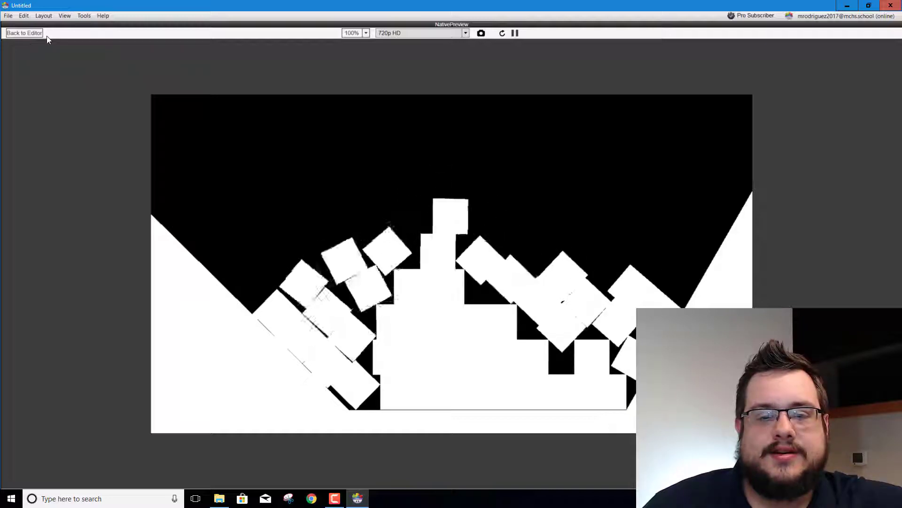
pyautogui.click(25, 33)
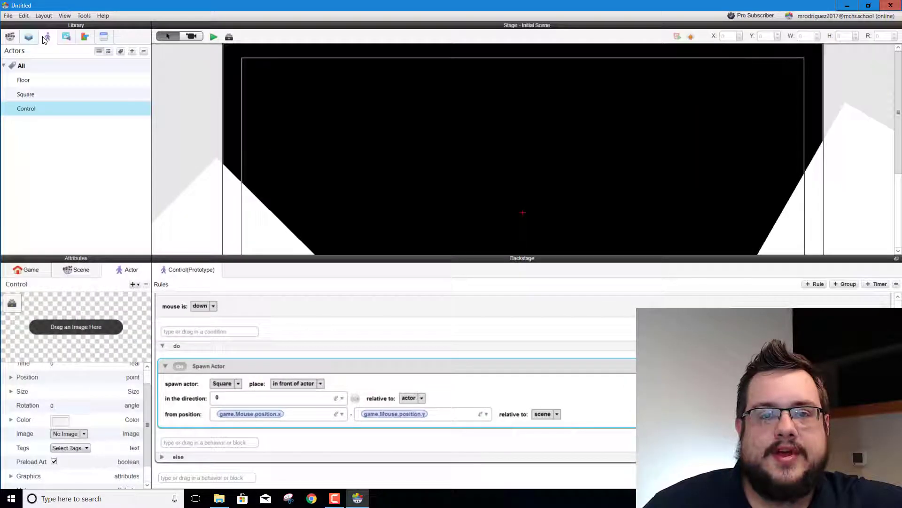